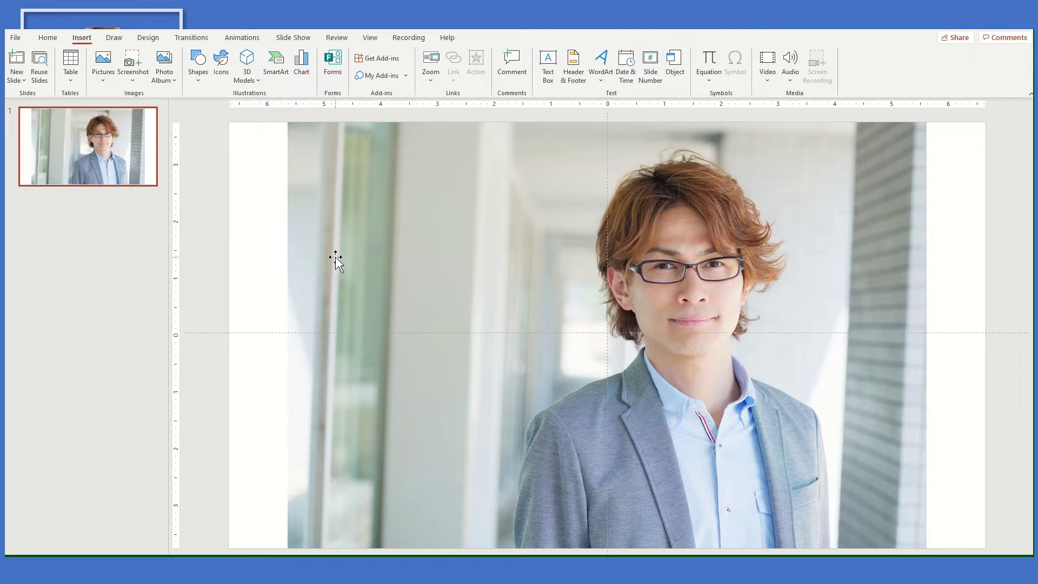
Look through the Insert Pictures menu twice, then select the full-height photo on the slide.
click(103, 81)
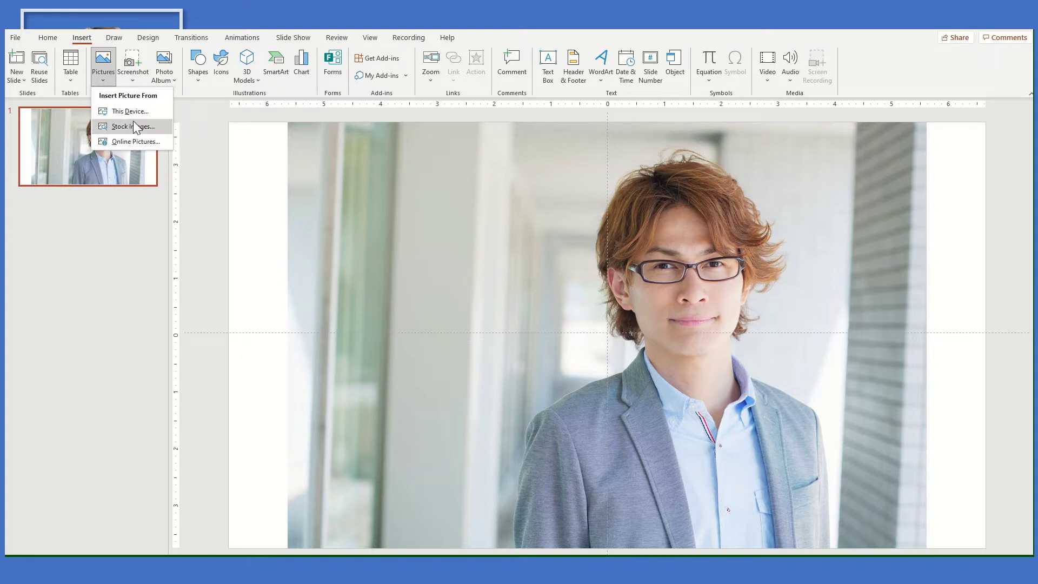
click(250, 226)
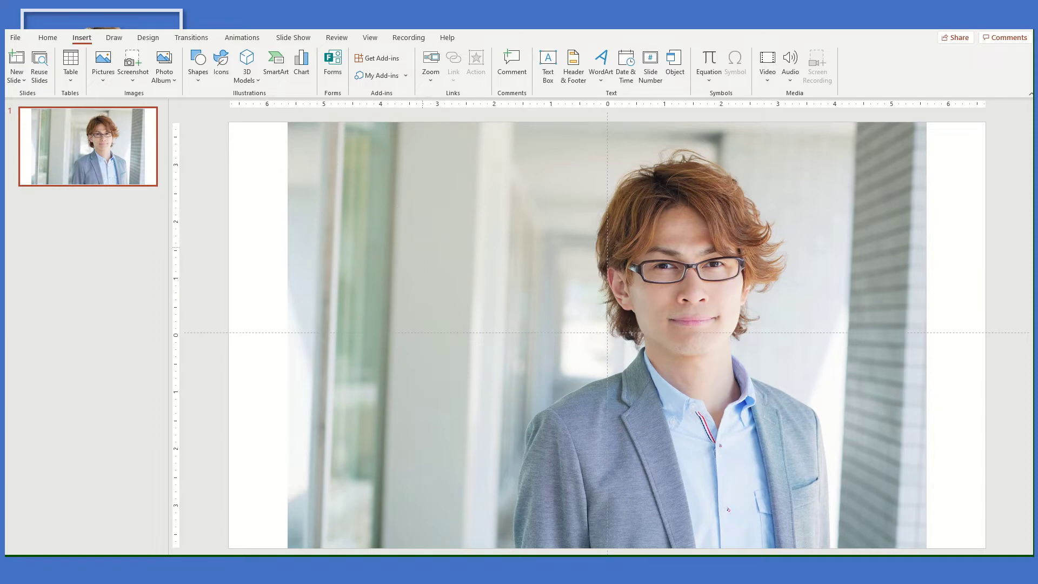
click(100, 76)
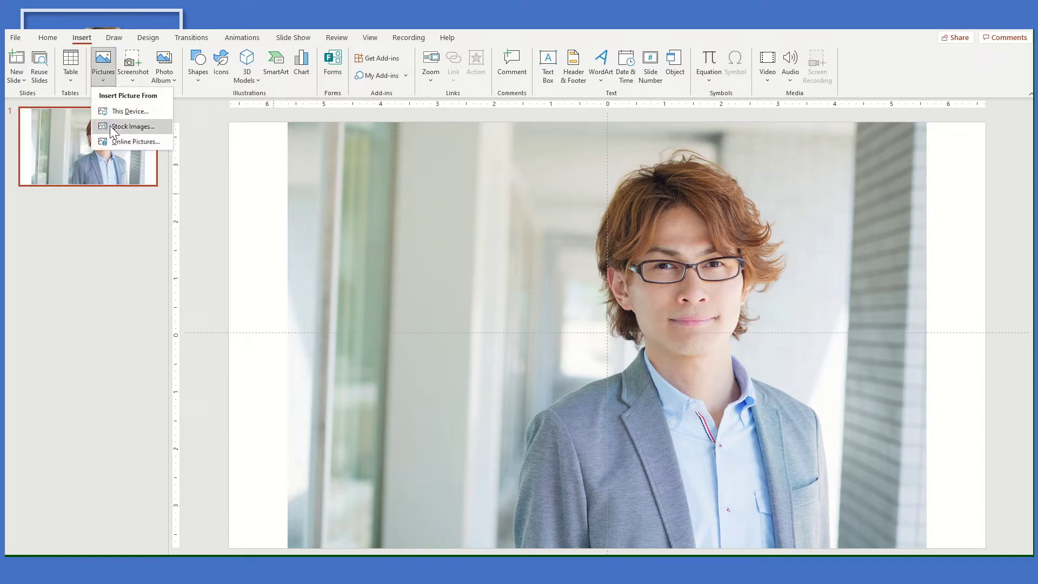
click(563, 353)
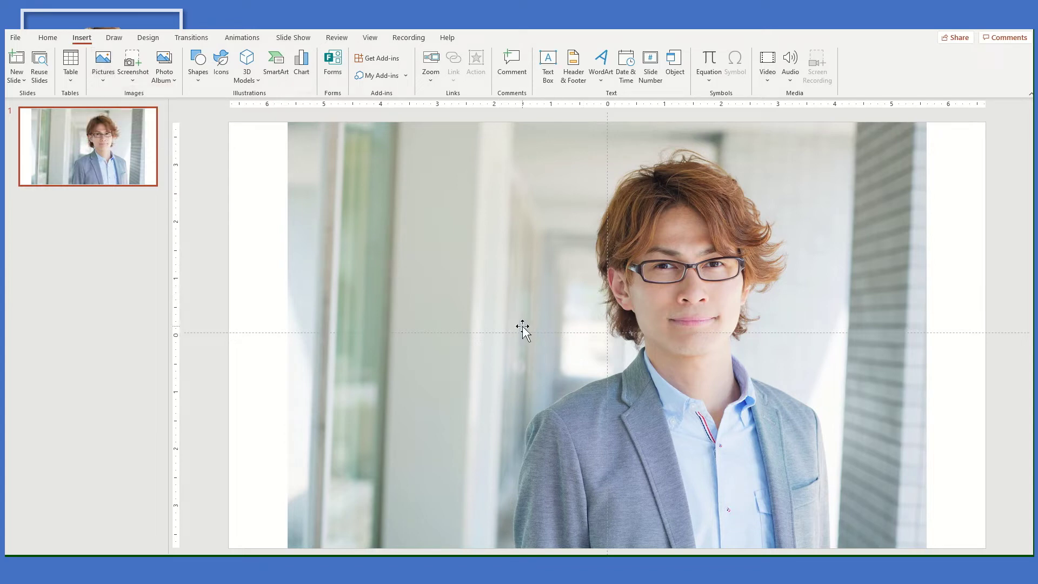
click(415, 258)
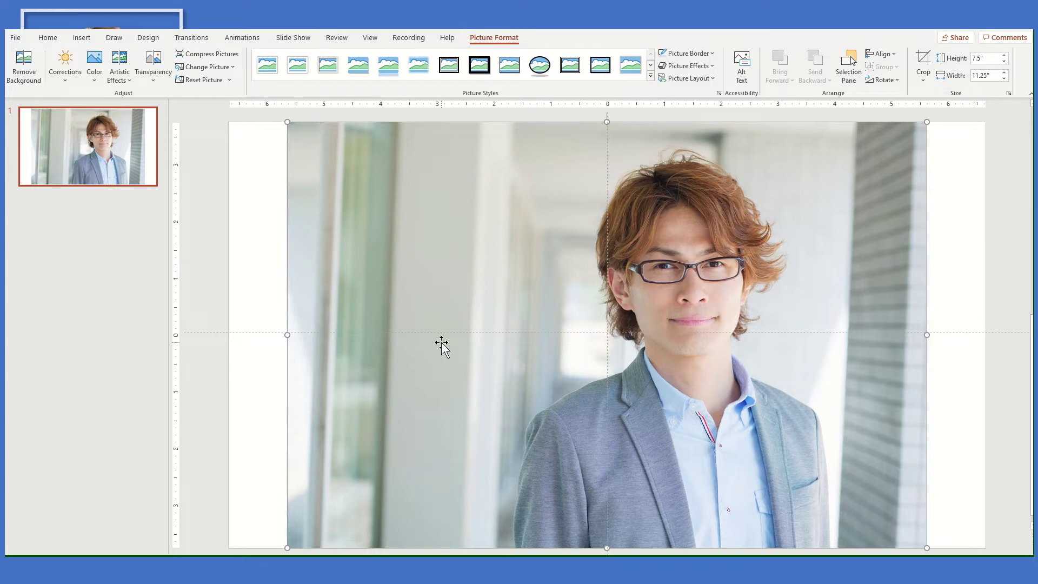
Crop the photo's left, right and bottom edges to a 7.5" wide by 6.45" high portrait.
click(924, 76)
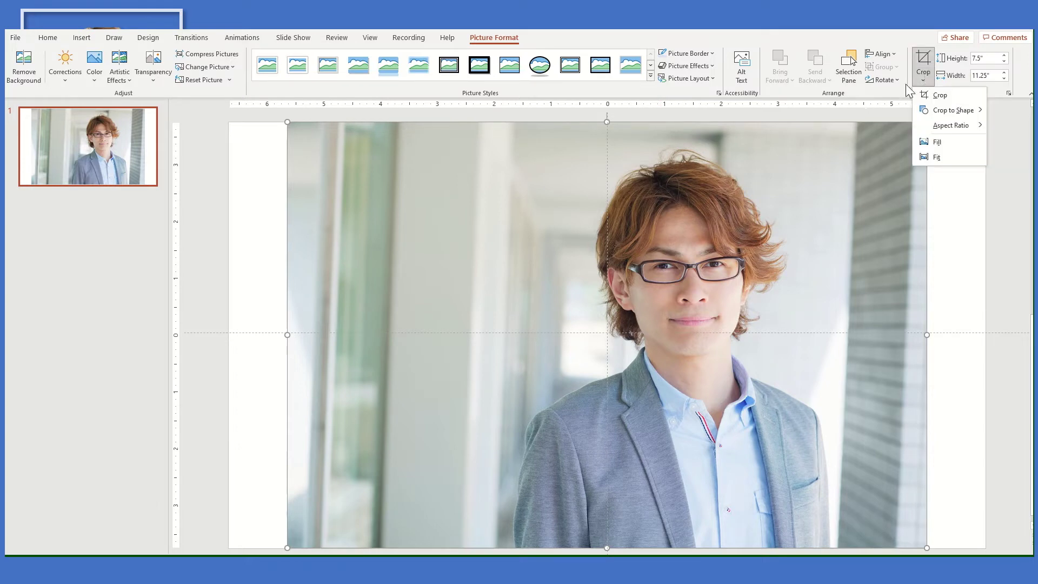
click(940, 95)
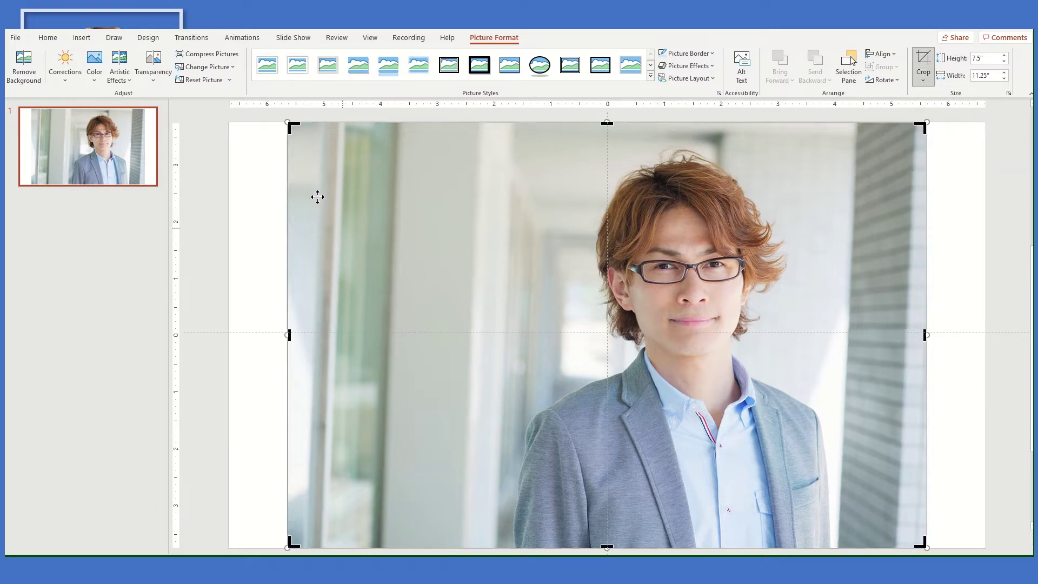
drag(292, 128, 464, 134)
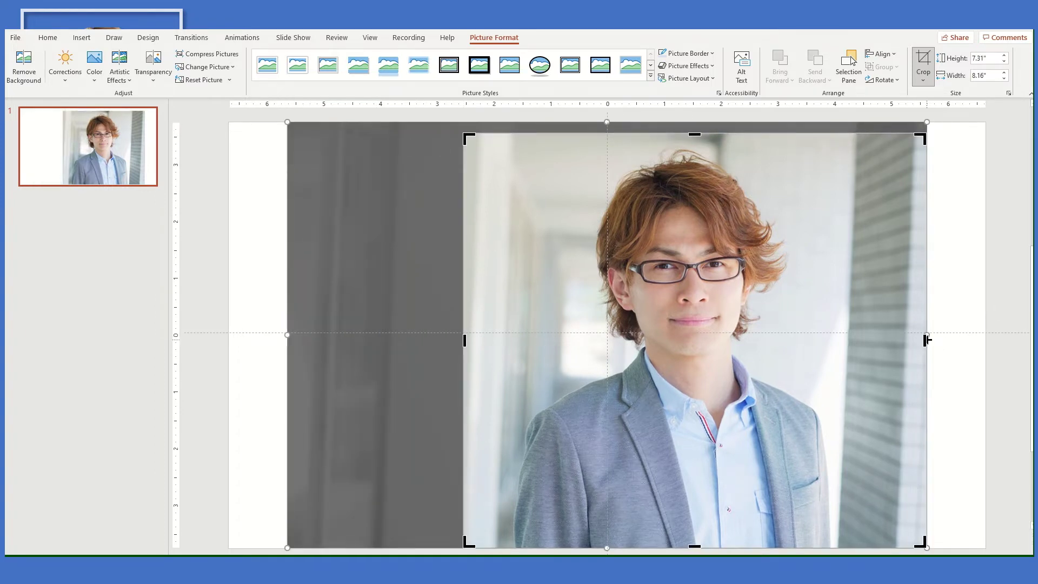
drag(923, 341, 888, 341)
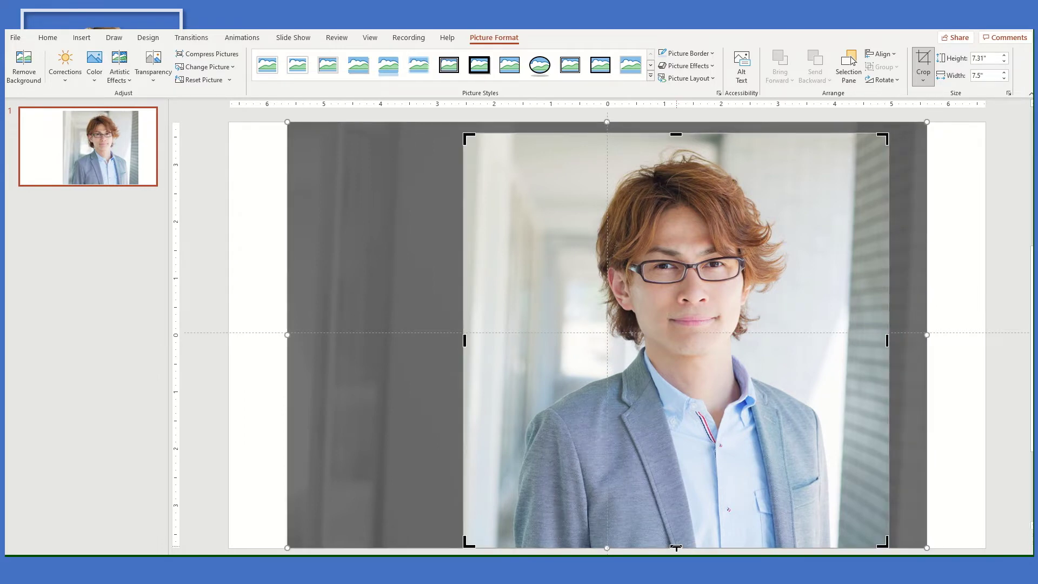
drag(684, 549, 680, 497)
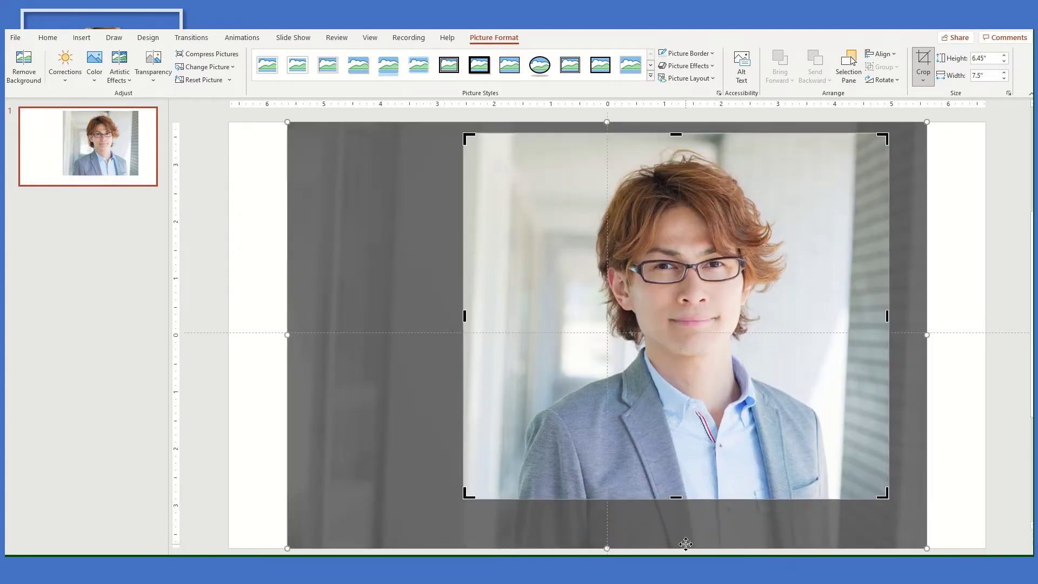
click(255, 393)
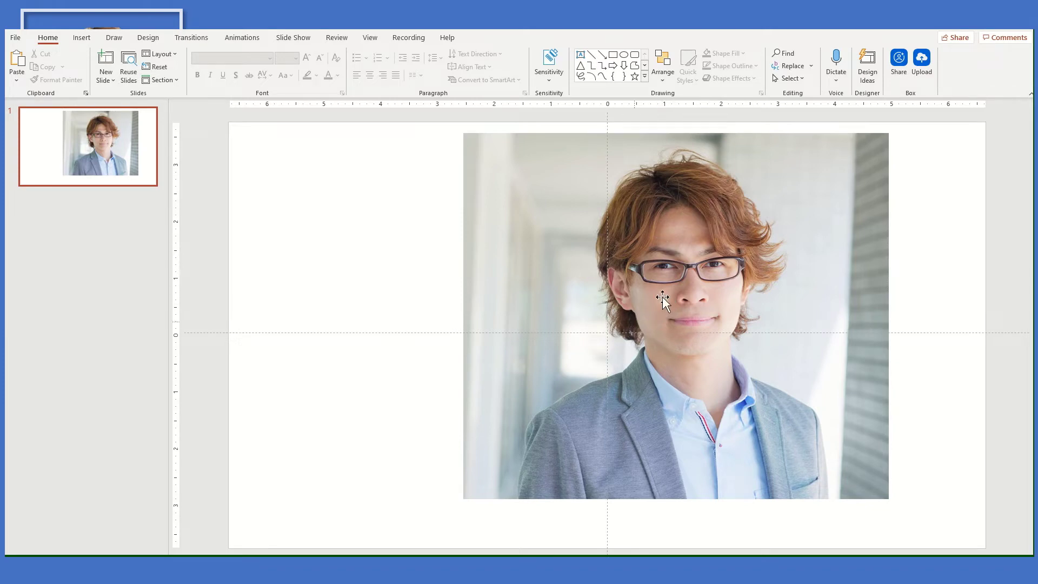
Drag the cropped photo to the slide's left side and open its Size settings in Format Picture.
click(643, 275)
mouse_move(642, 275)
mouse_down()
mouse_move(494, 282)
mouse_move(501, 291)
mouse_up()
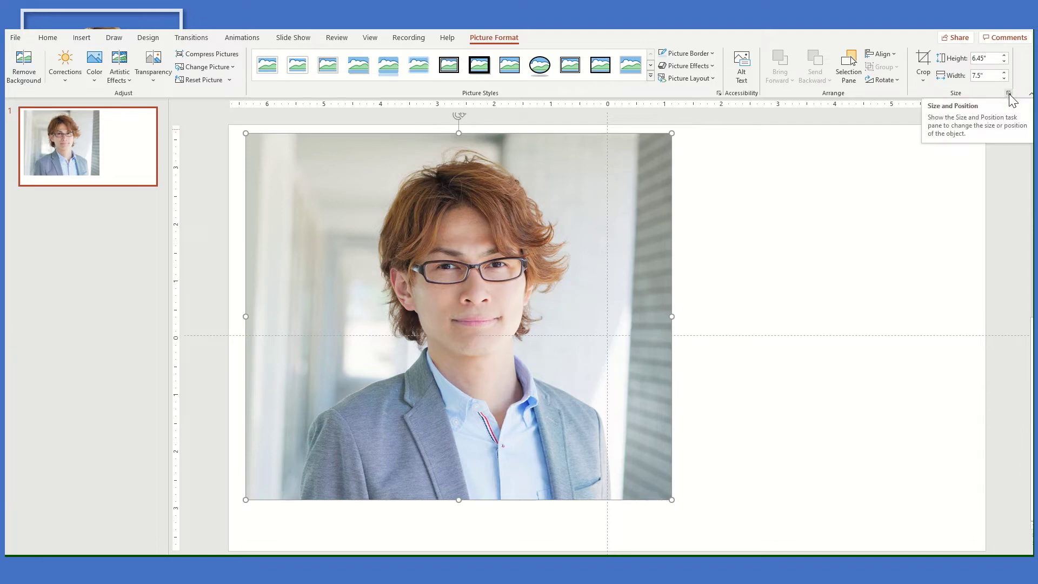
click(1009, 94)
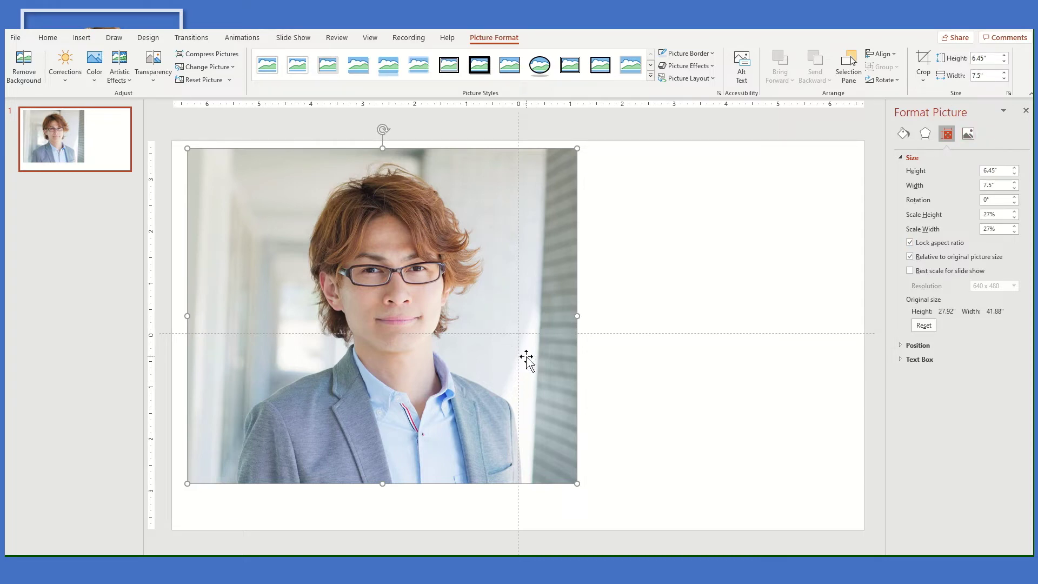
Unlock the aspect ratio and set the photo's height and width to 2" each.
click(910, 243)
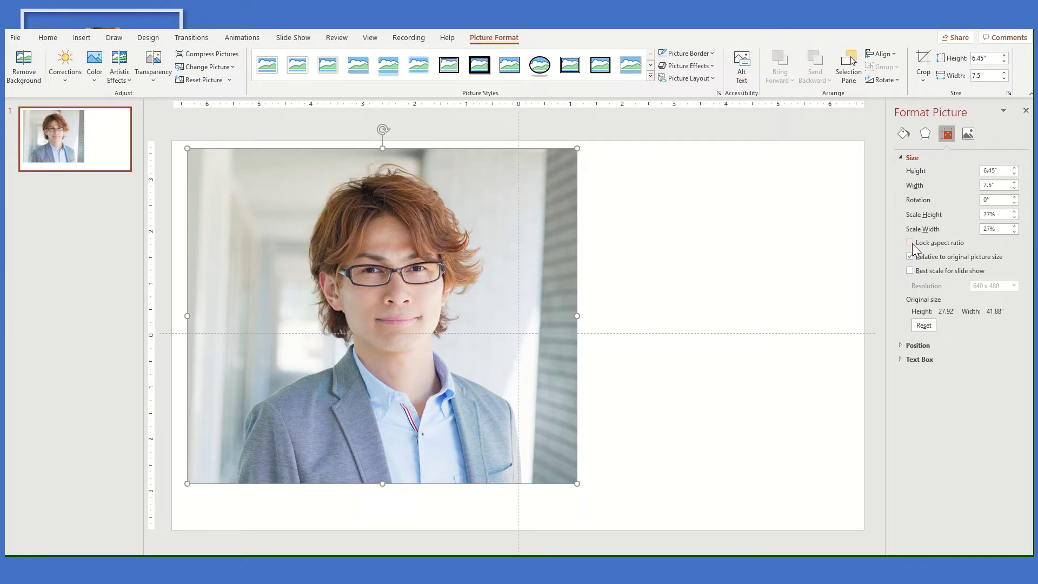
double_click(997, 171)
text(2)
click(988, 186)
text(2)
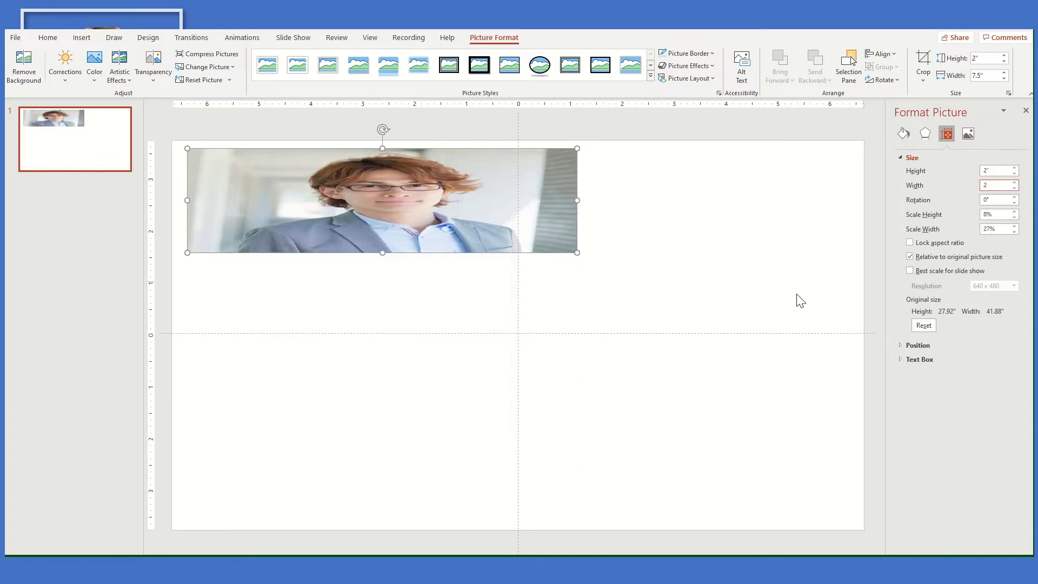
click(743, 332)
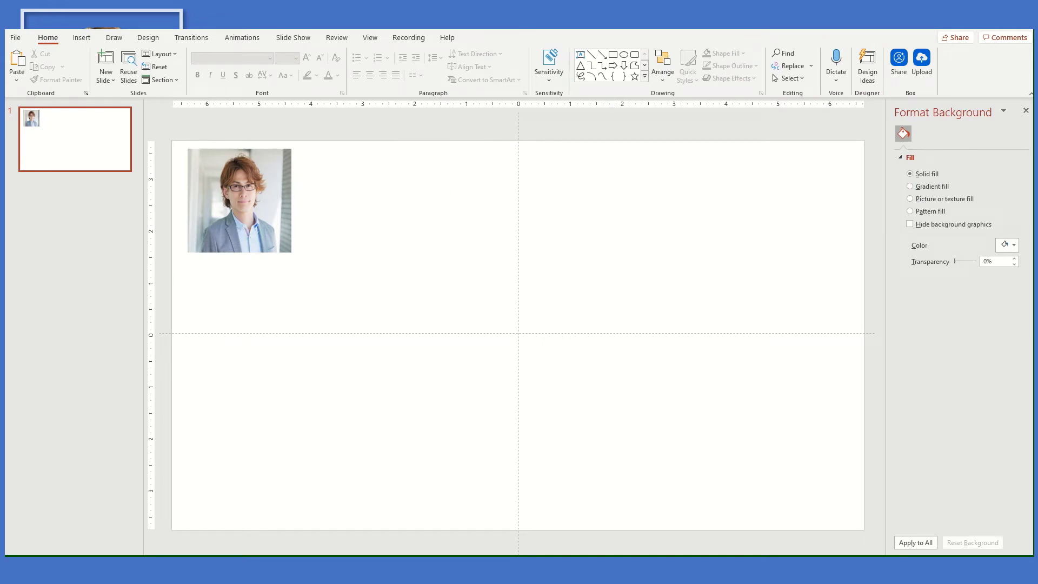
Close the Format Picture pane and reselect the resized photo to show Picture Format tools.
click(1026, 111)
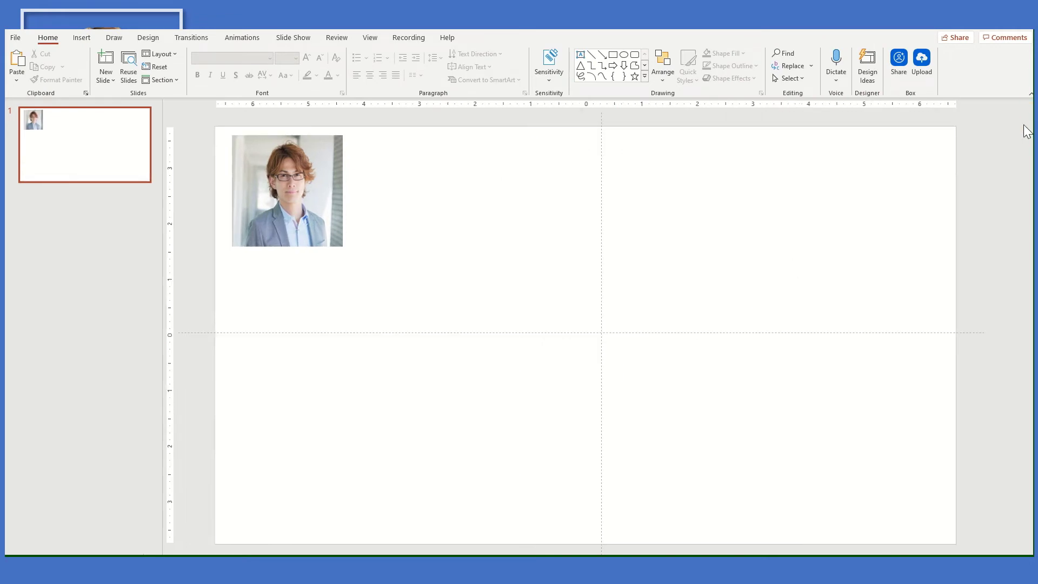
click(300, 190)
click(492, 39)
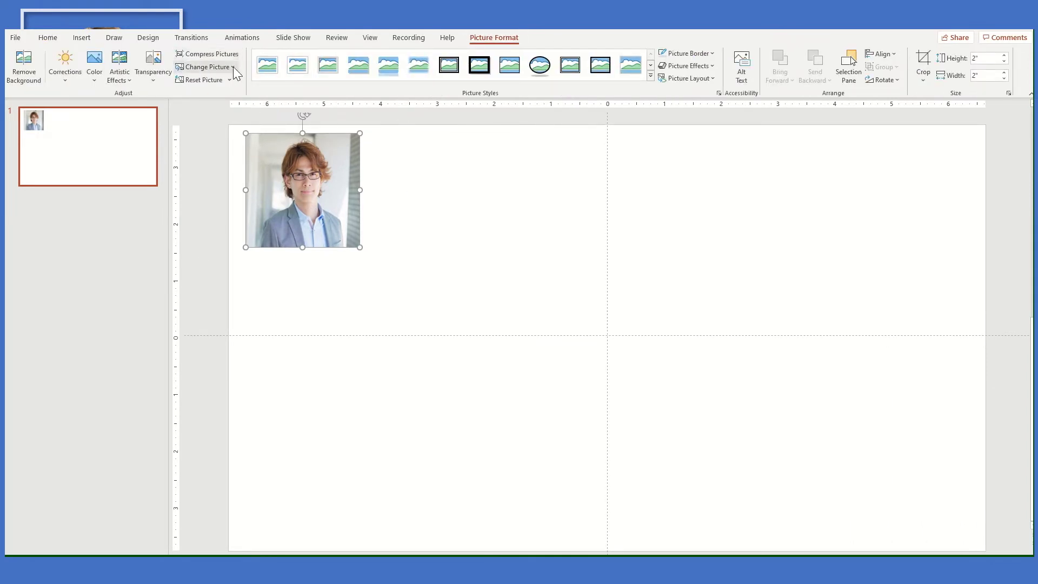
Preview the Transparency and Artistic Effects galleries without applying any, then start Remove Background.
click(153, 81)
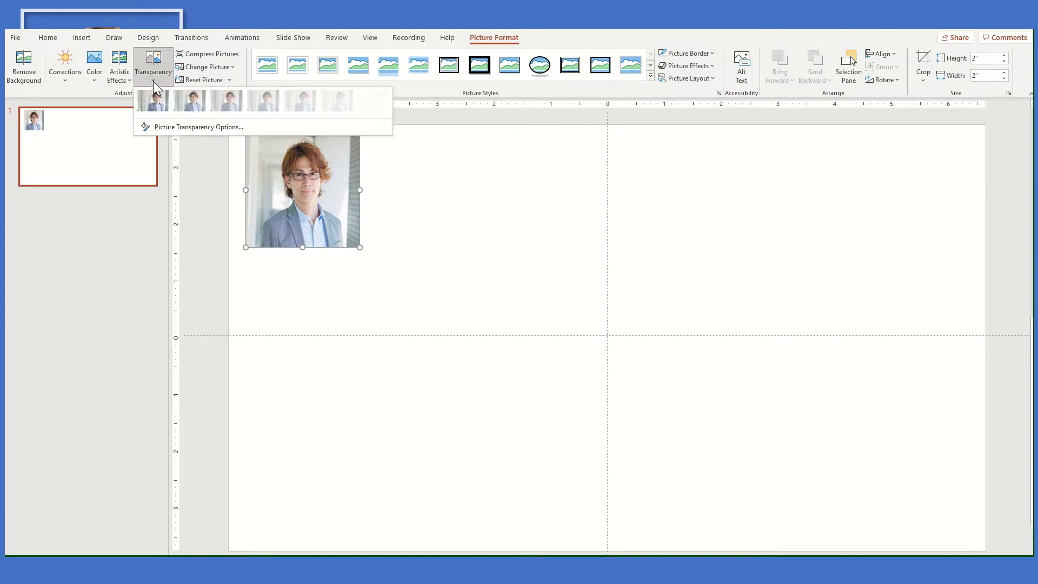
click(511, 301)
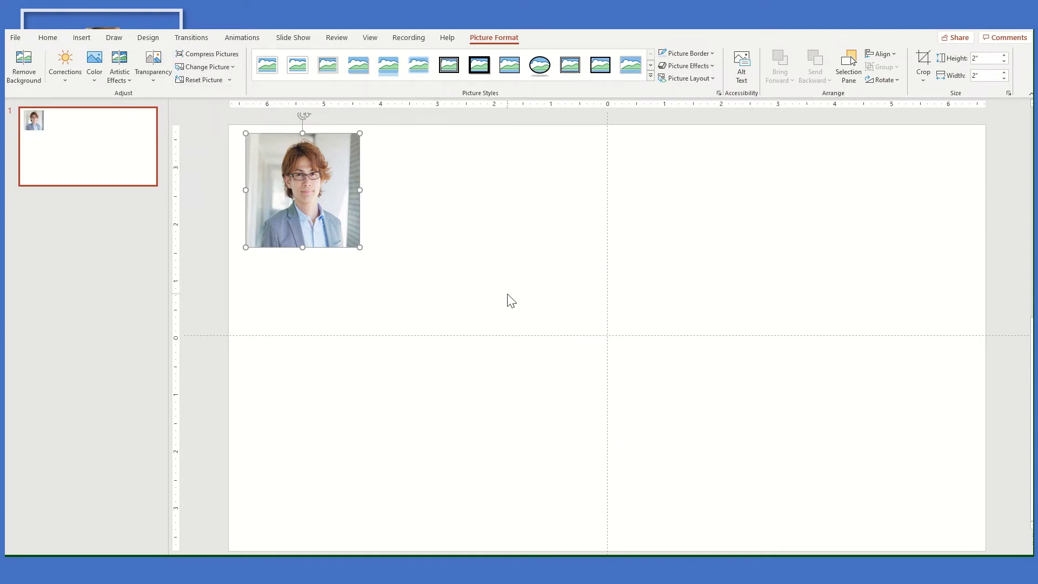
click(128, 81)
click(362, 112)
click(10, 81)
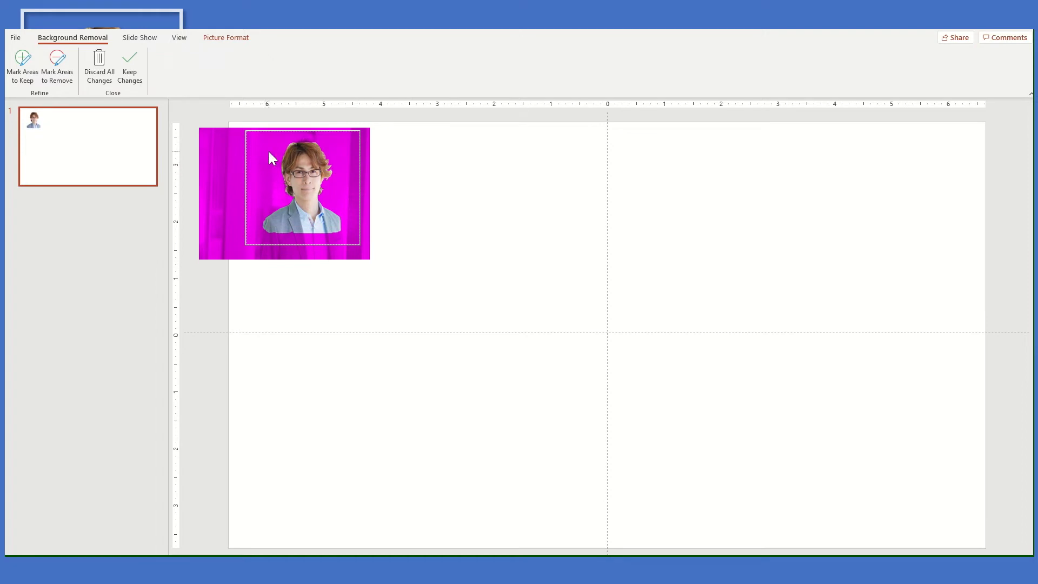
Apply the initial background removal and reselect the headshot.
click(436, 215)
click(321, 208)
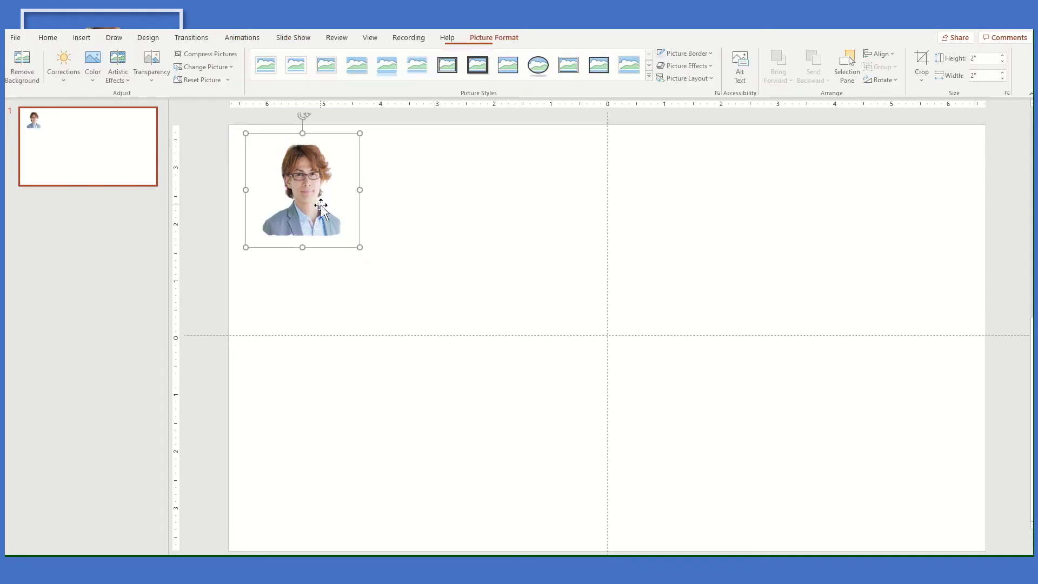
click(399, 336)
click(324, 193)
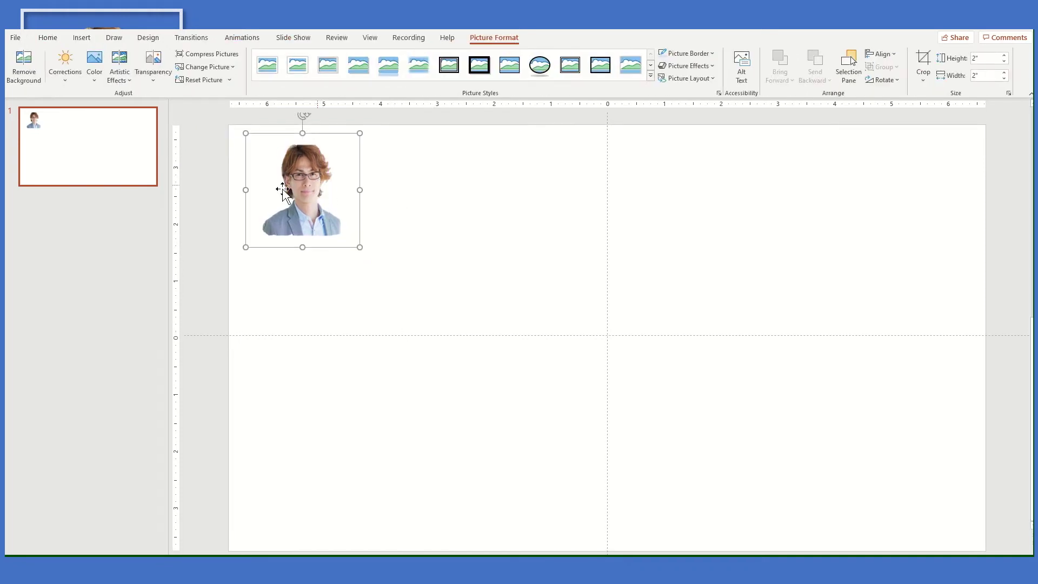
Refine the removal with Mark Areas to Keep and Remove, then keep the changes.
click(25, 76)
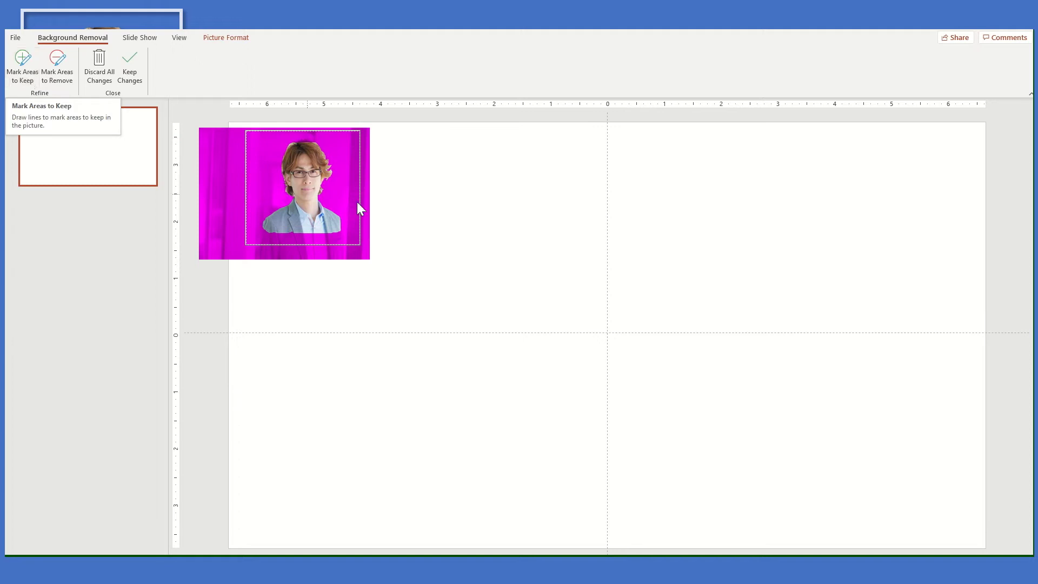
click(25, 76)
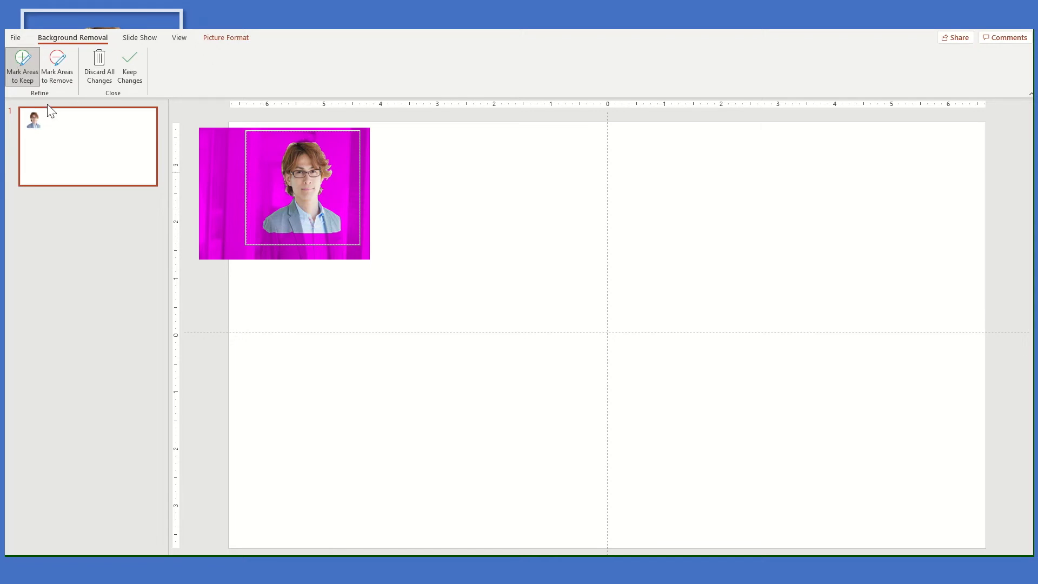
click(64, 82)
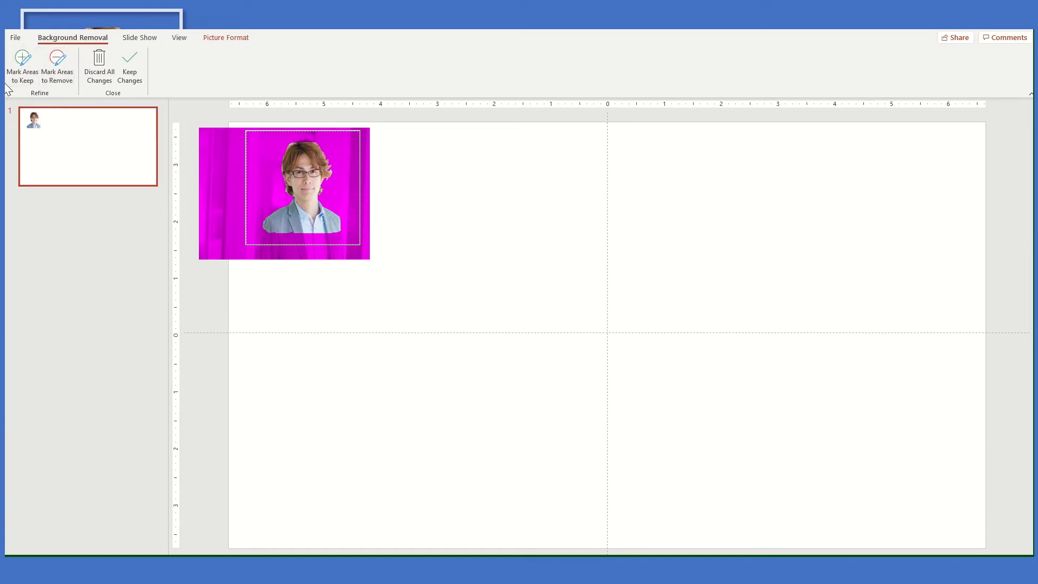
click(24, 80)
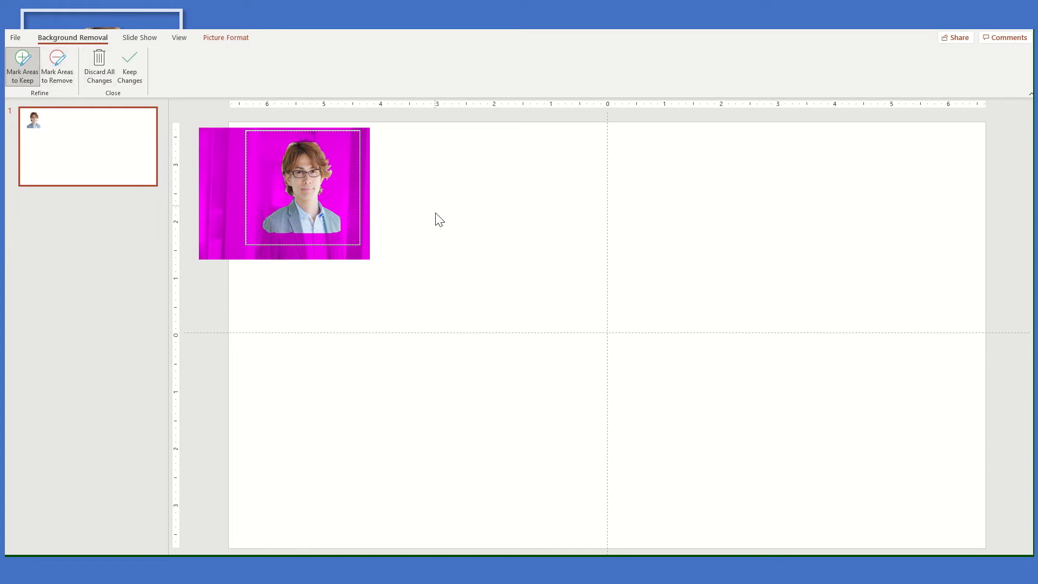
click(465, 246)
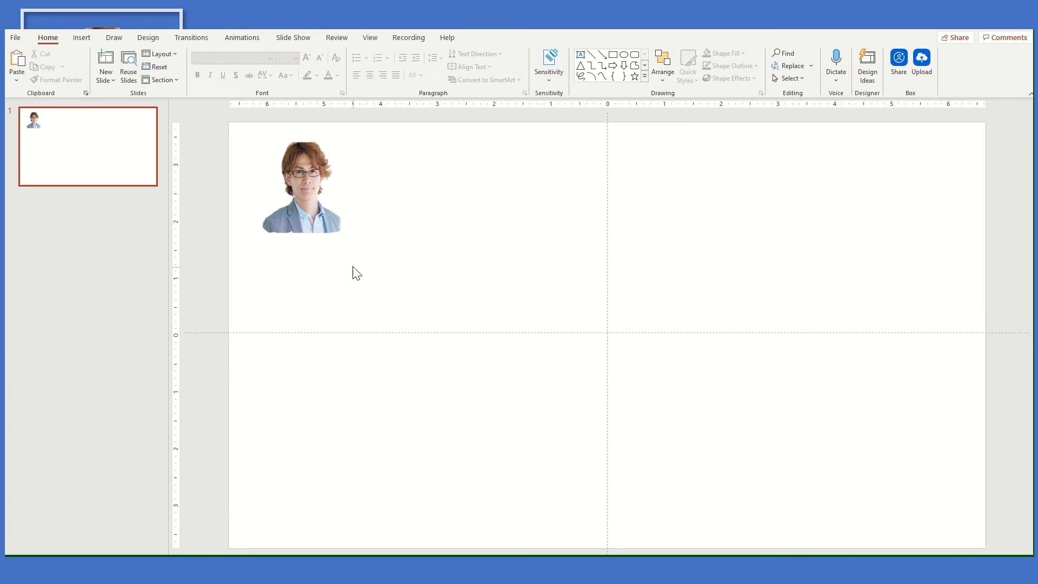
click(314, 207)
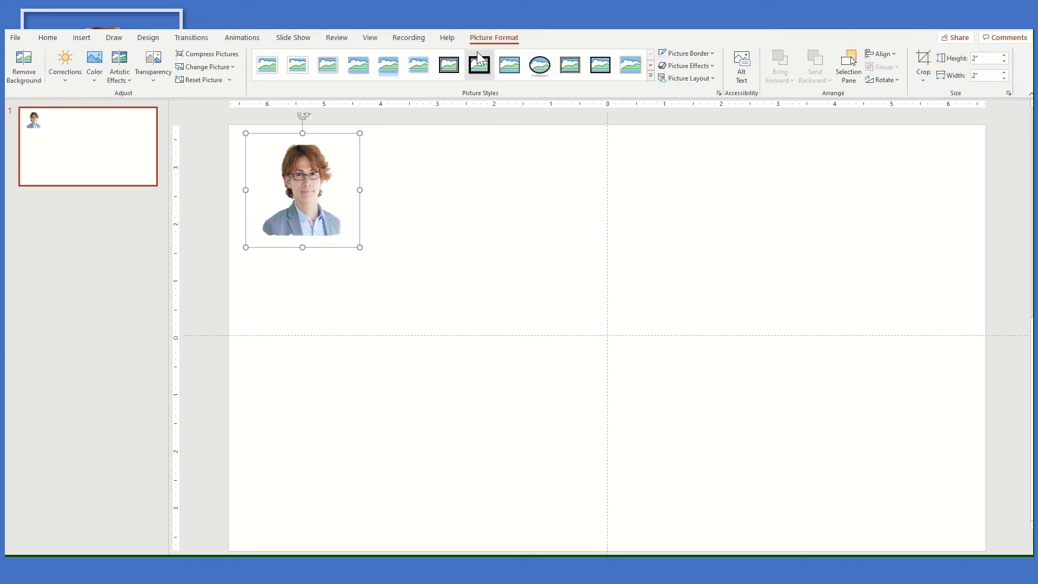
Apply the Simple Frame, Black picture style to the headshot.
click(508, 73)
click(445, 208)
click(326, 174)
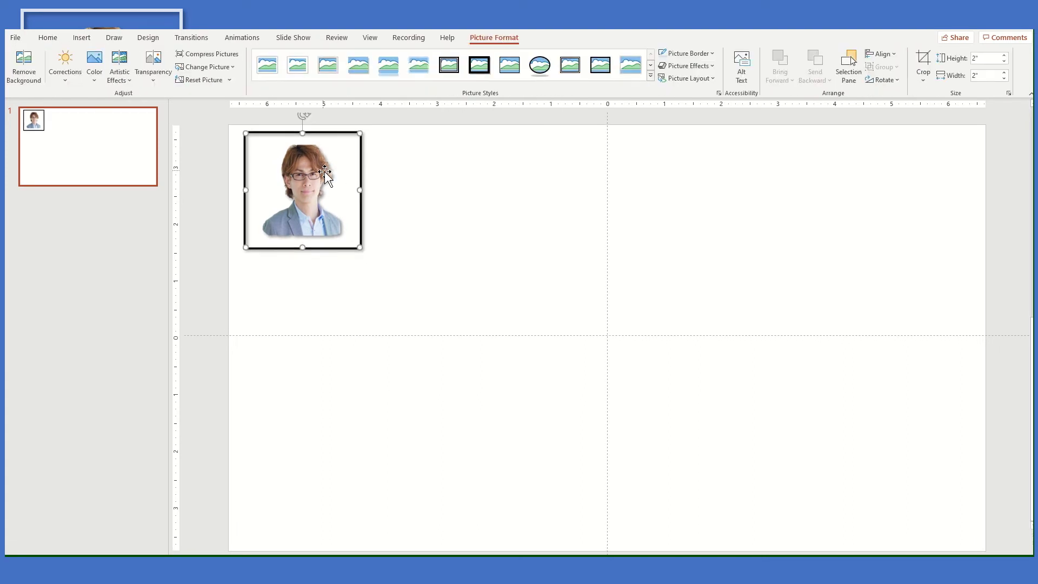
Set the picture border to Blue, Accent 1, Lighter 60% with a 3 pt weight.
click(715, 54)
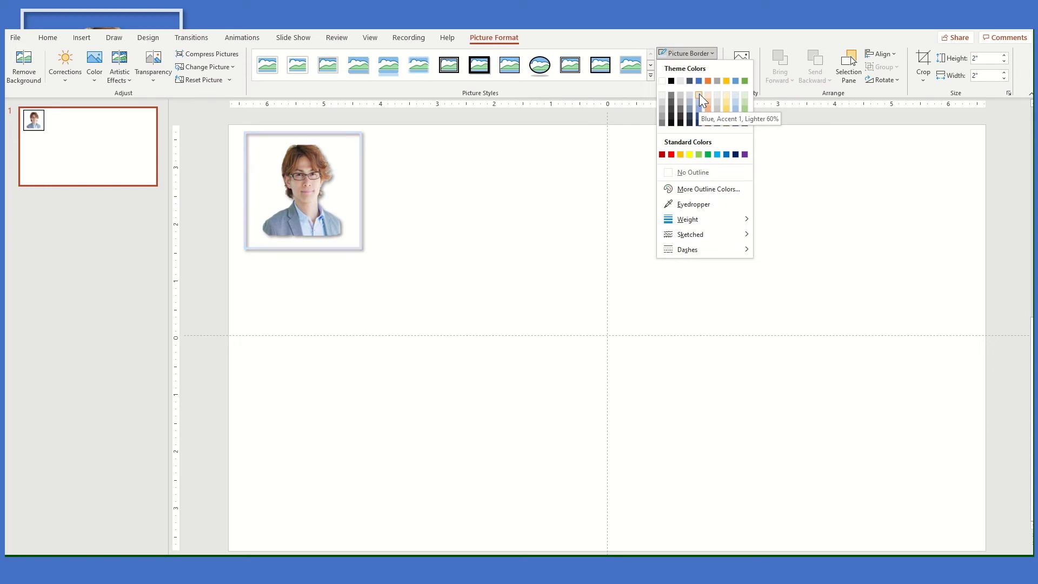
click(699, 100)
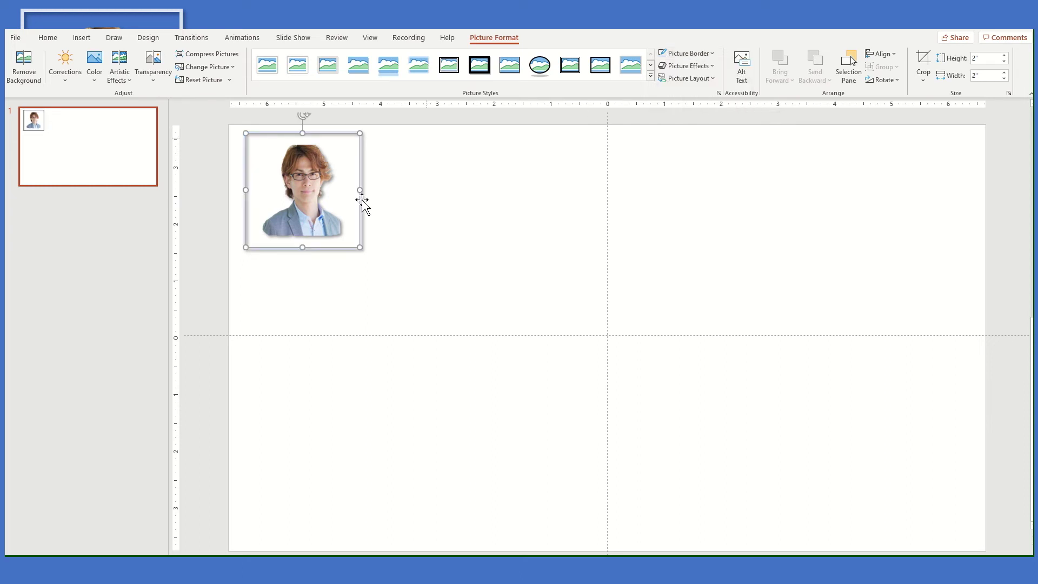
click(711, 52)
mouse_move(687, 219)
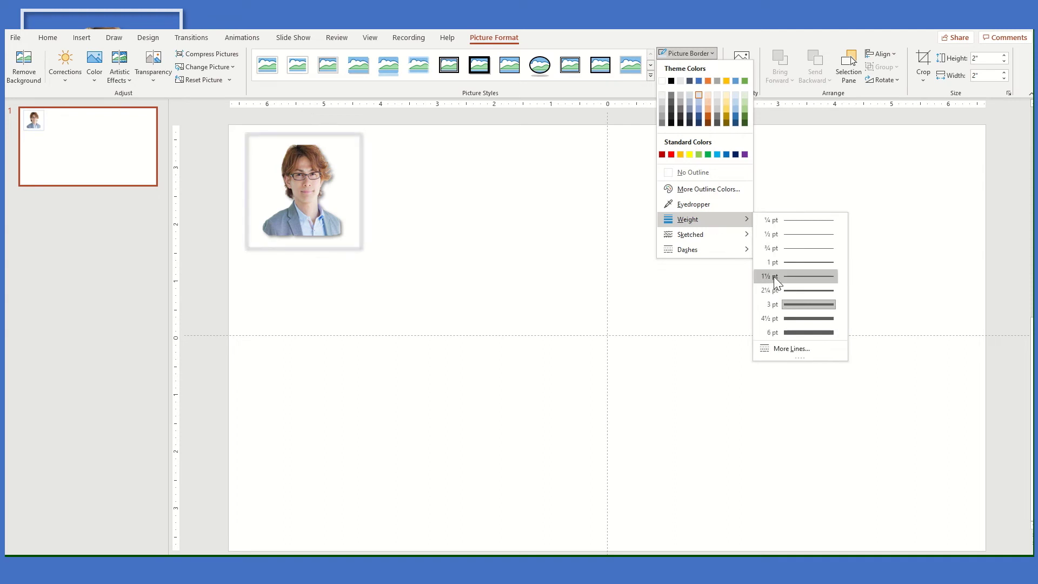
click(780, 304)
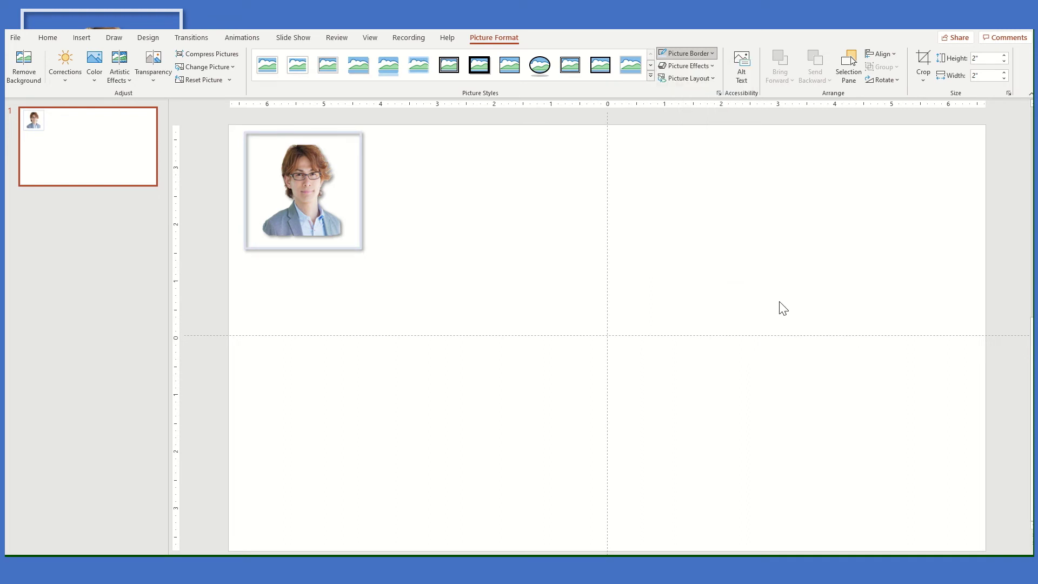
click(470, 207)
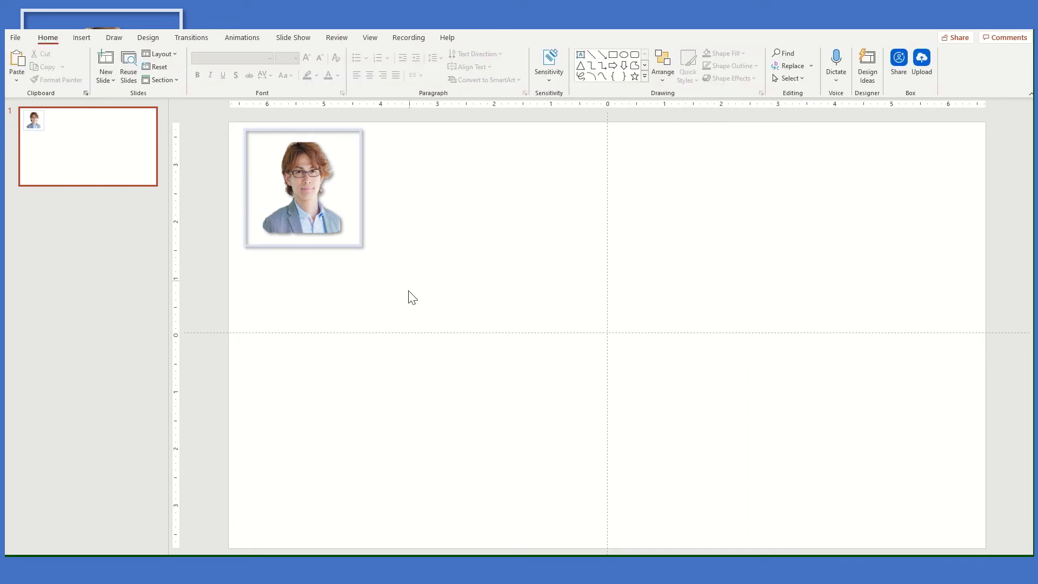
click(298, 189)
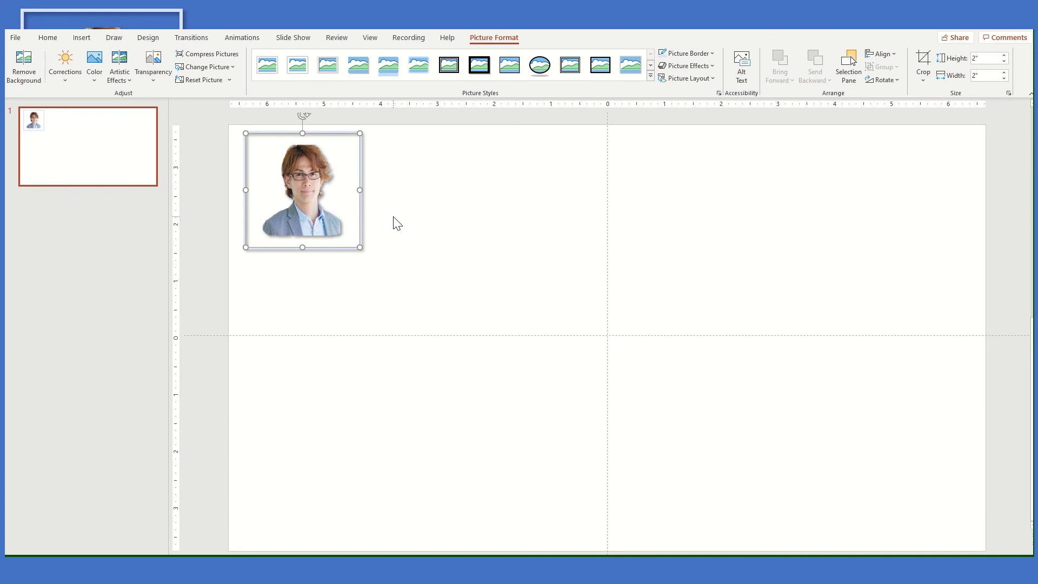
click(505, 219)
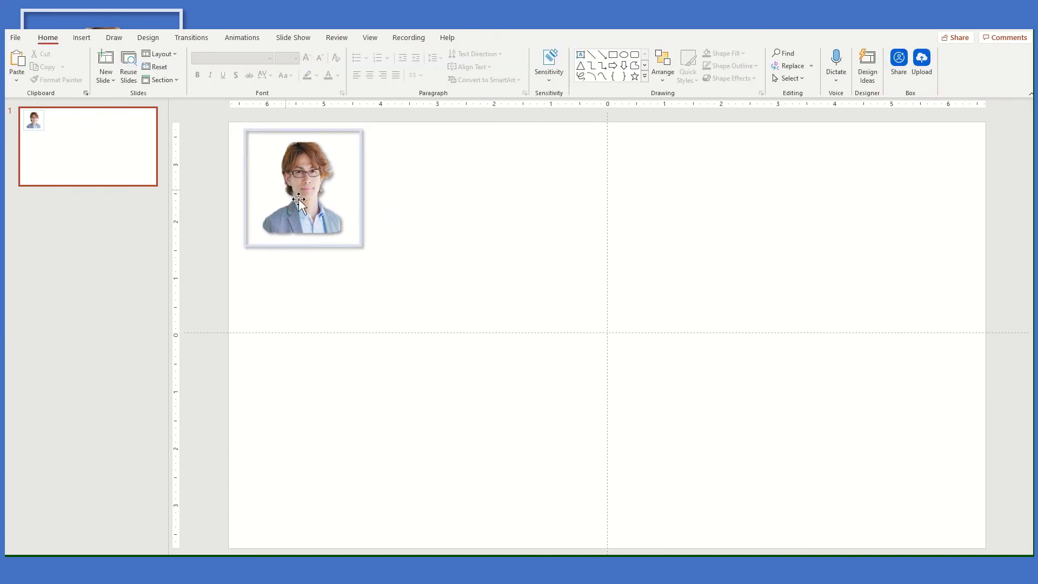
click(293, 181)
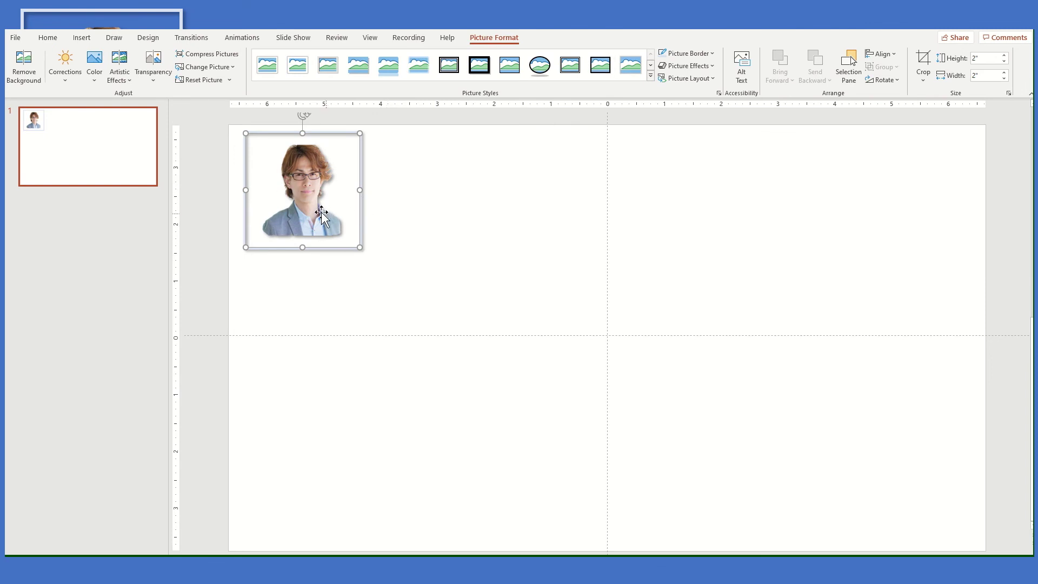
Make two copies of the headshot in a row and select all three.
drag(317, 212, 428, 192)
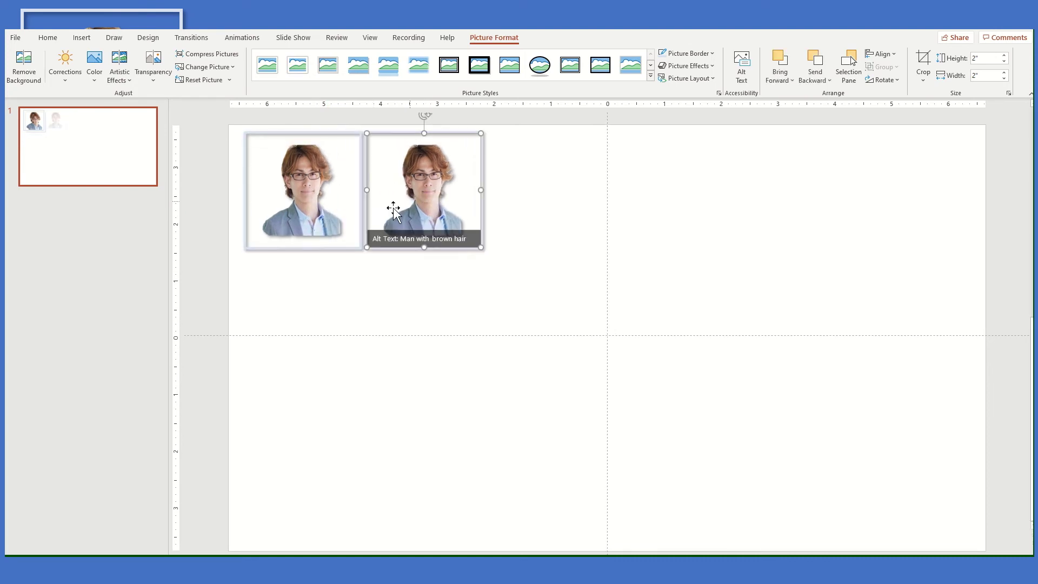
key(ctrl+d)
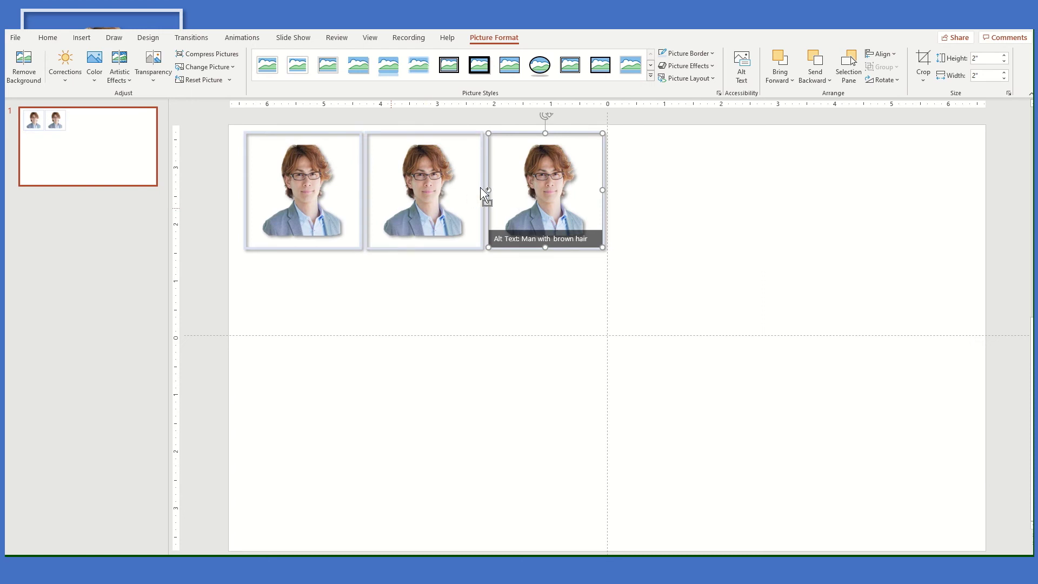
click(329, 219)
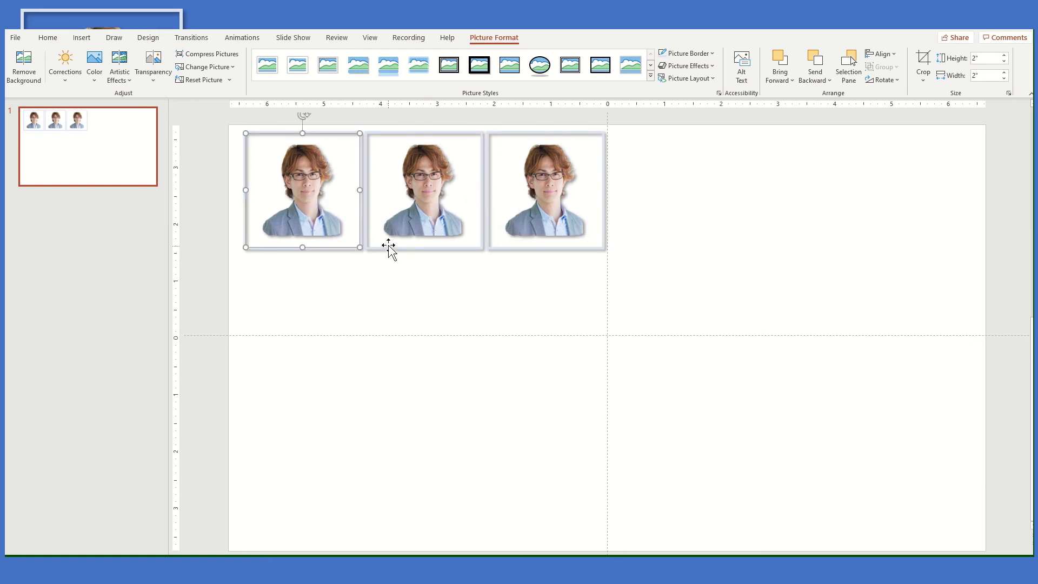
shift+click(430, 213)
shift+click(562, 203)
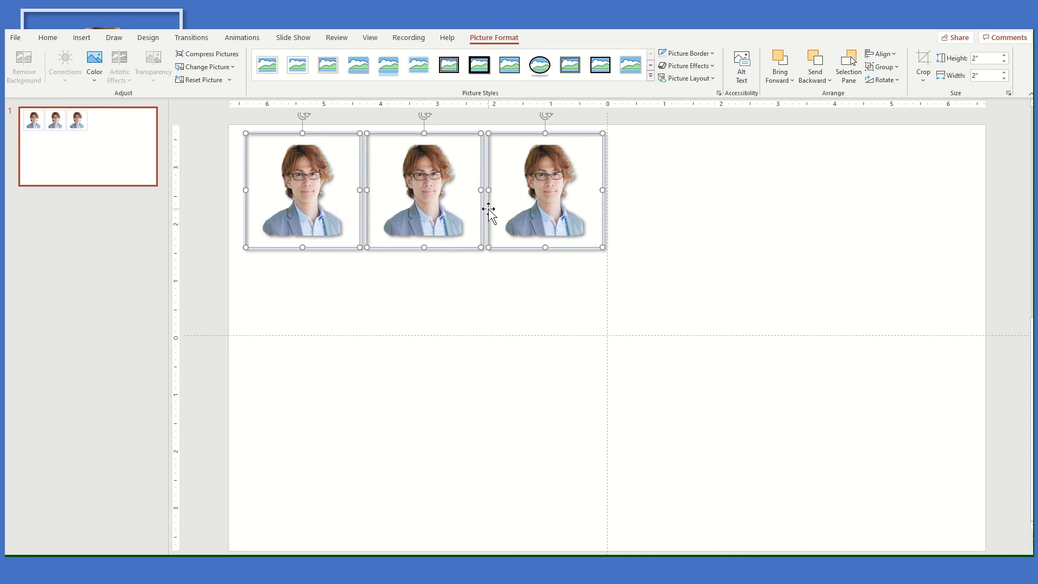
Duplicate the three headshots into a second row below, undoing a stray move.
key(ctrl+d)
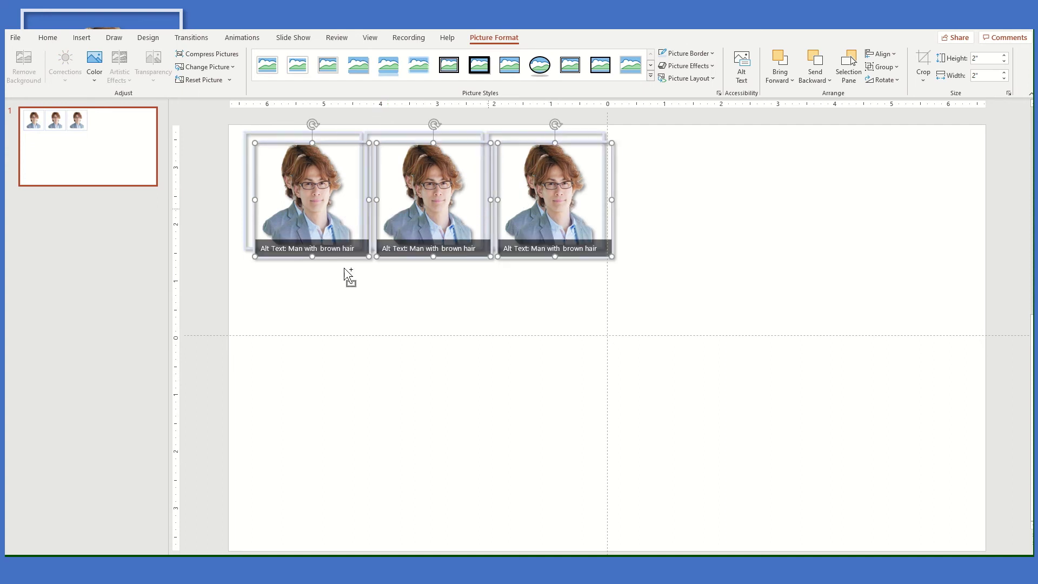
drag(349, 340, 348, 339)
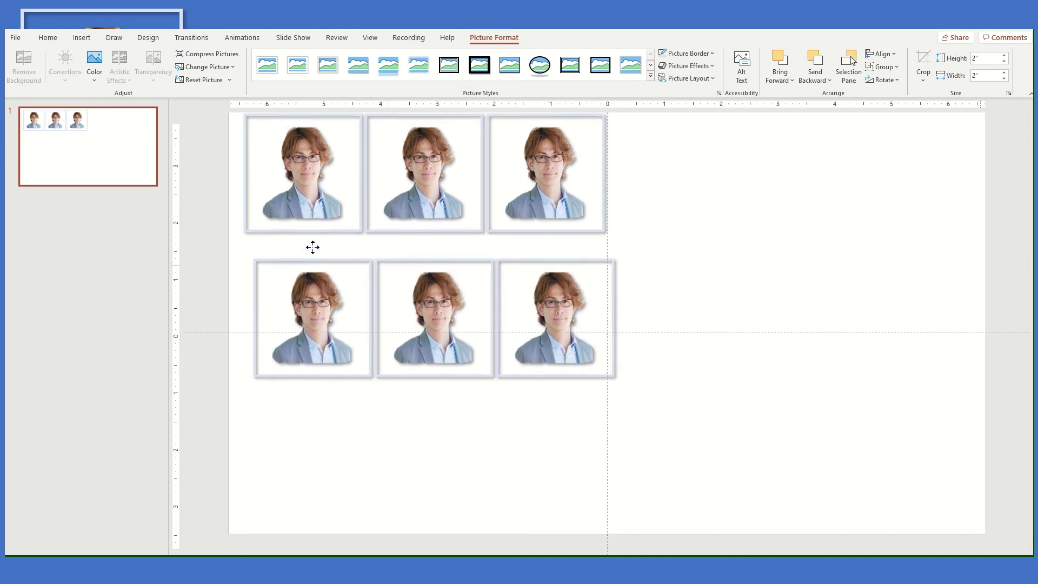
drag(311, 246, 305, 310)
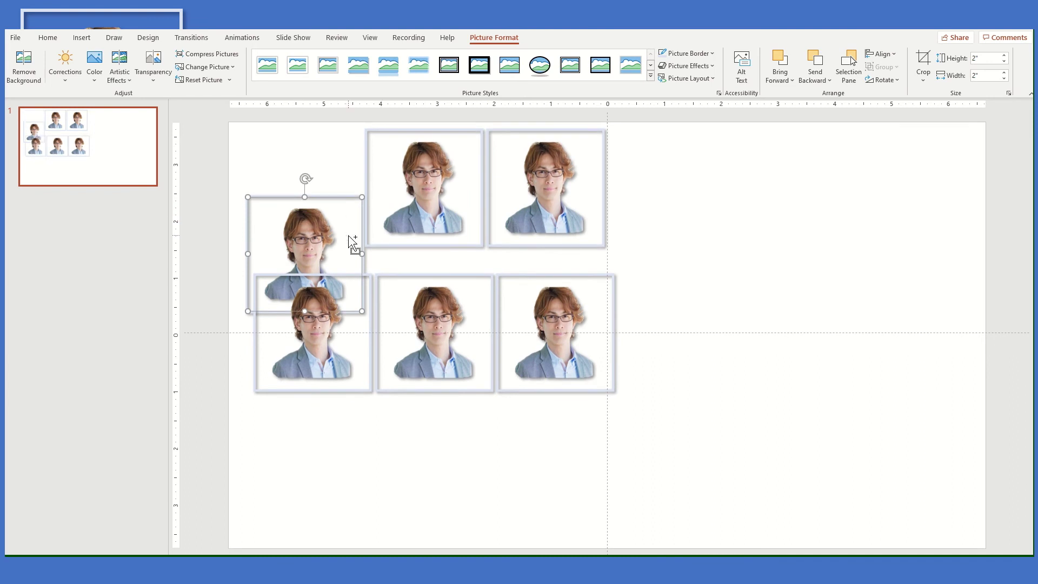
key(ctrl+z)
click(771, 274)
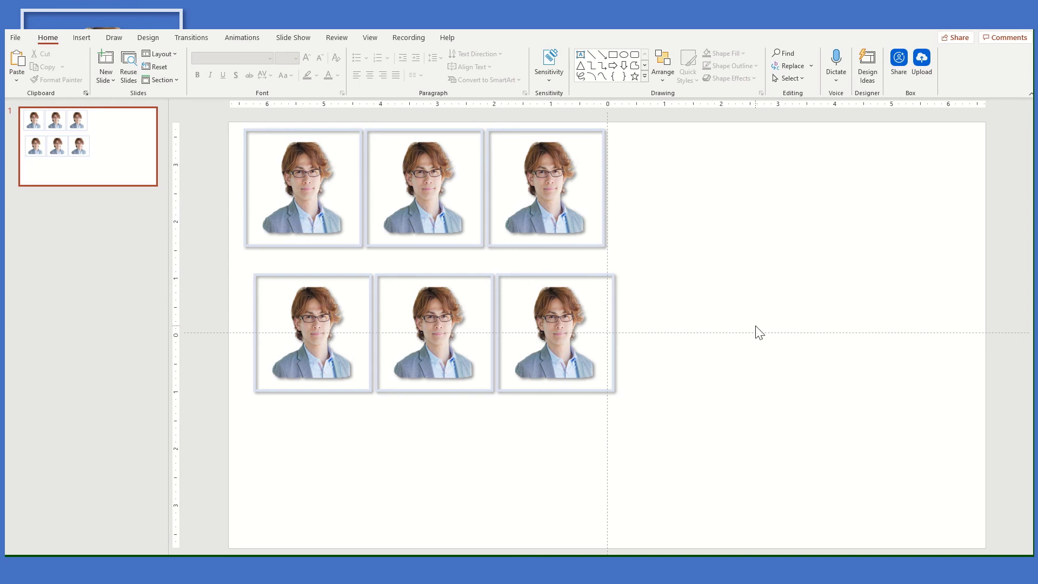
Delete the three bottom-row copies, then the top-right and top-middle copies.
click(309, 327)
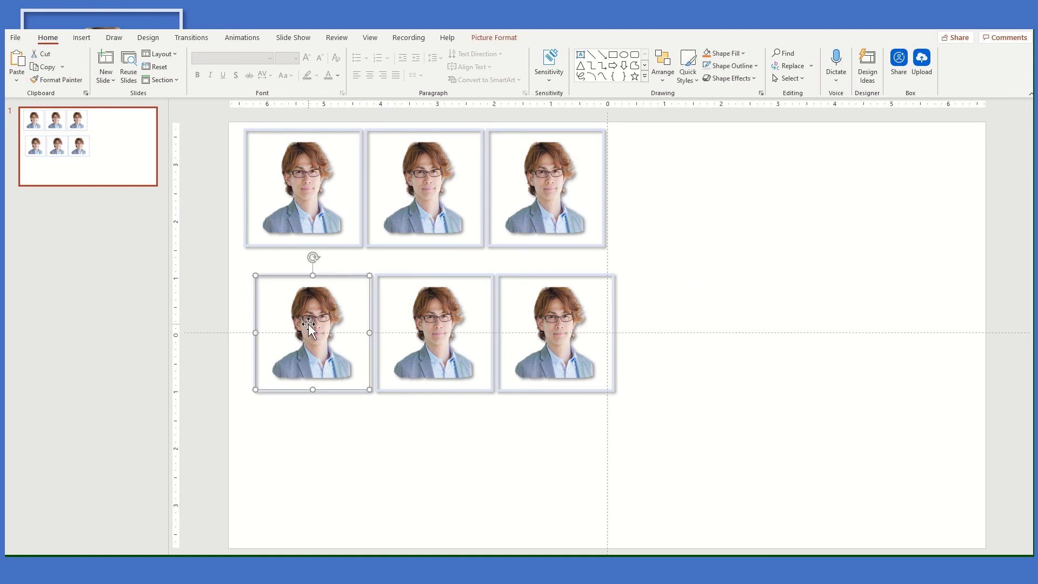
key(Delete)
click(454, 327)
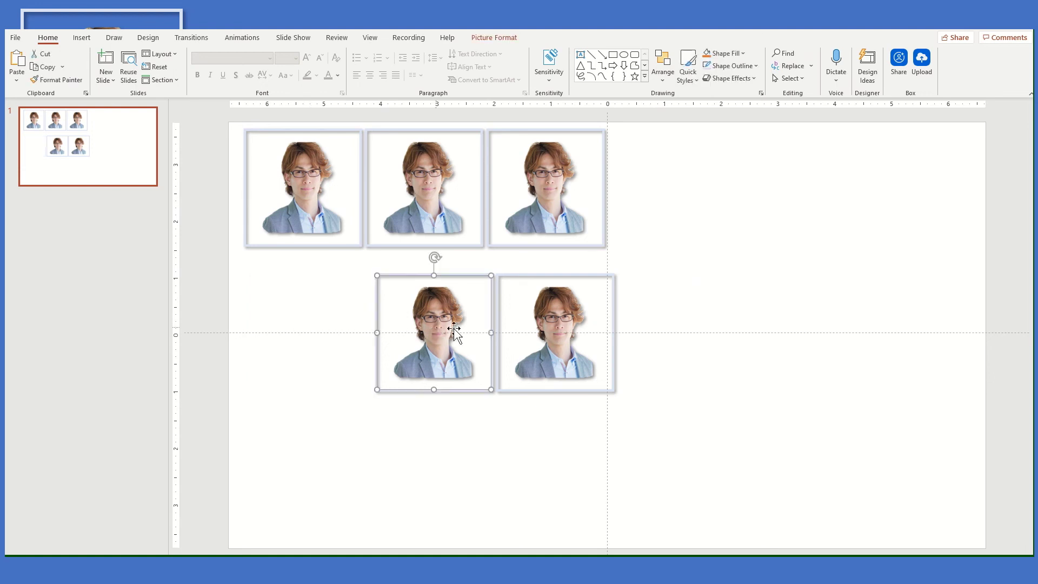
key(Delete)
click(562, 327)
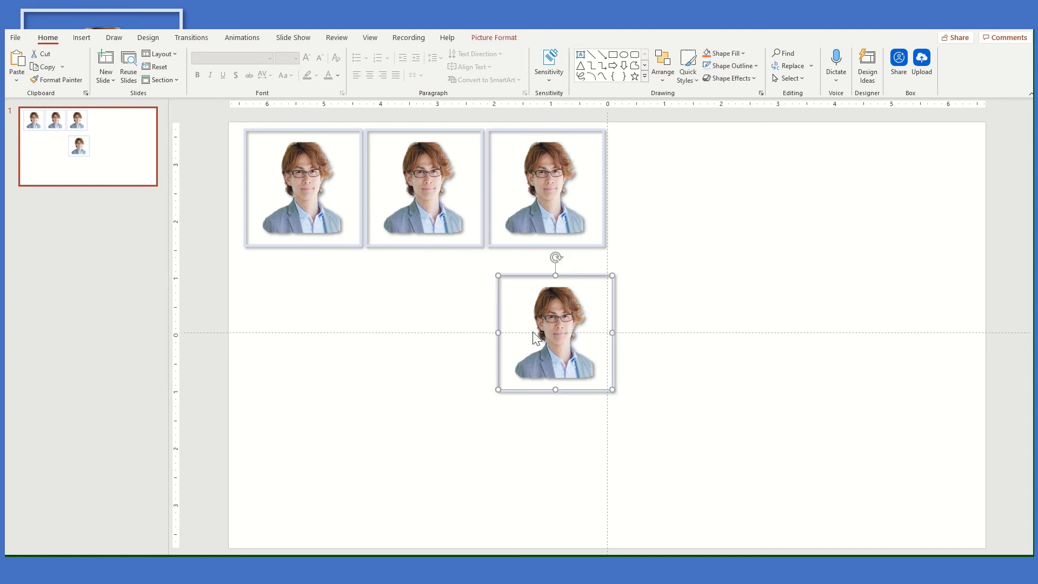
key(Delete)
click(544, 244)
key(Delete)
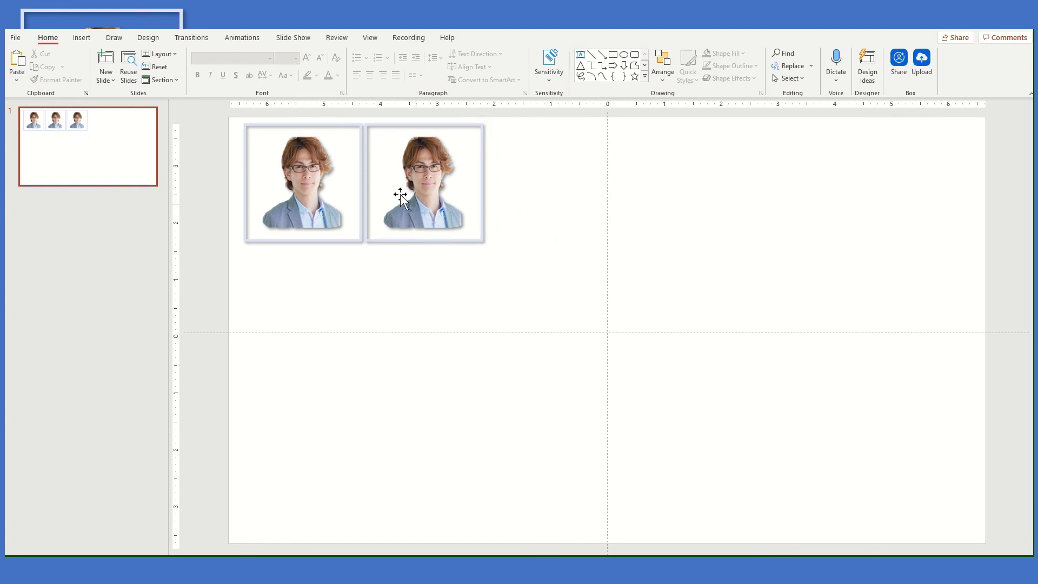
click(425, 212)
key(Delete)
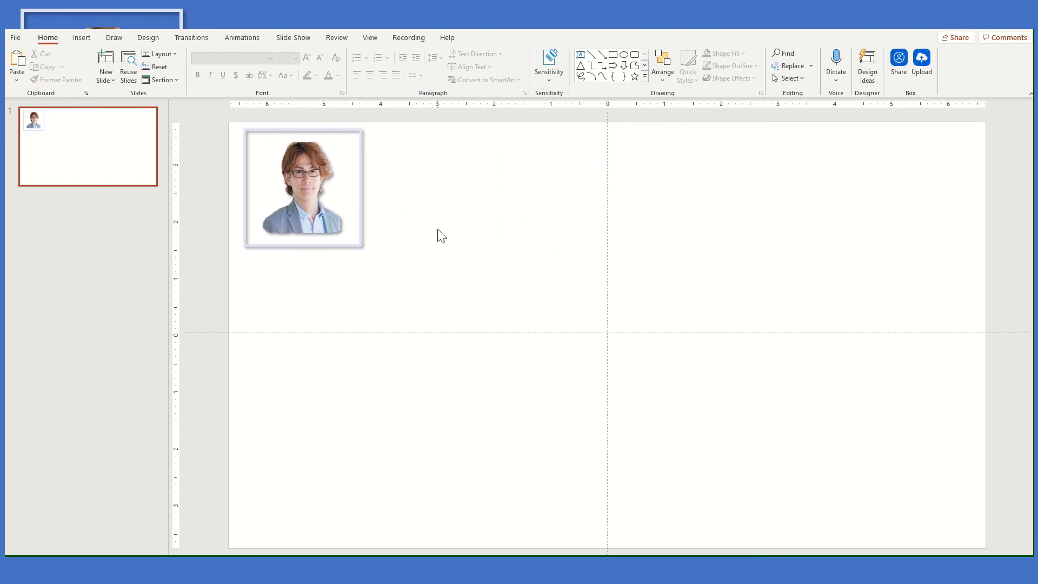
Give the slide a solid blue fill through Format Background and check the headshot against it.
right_click(455, 207)
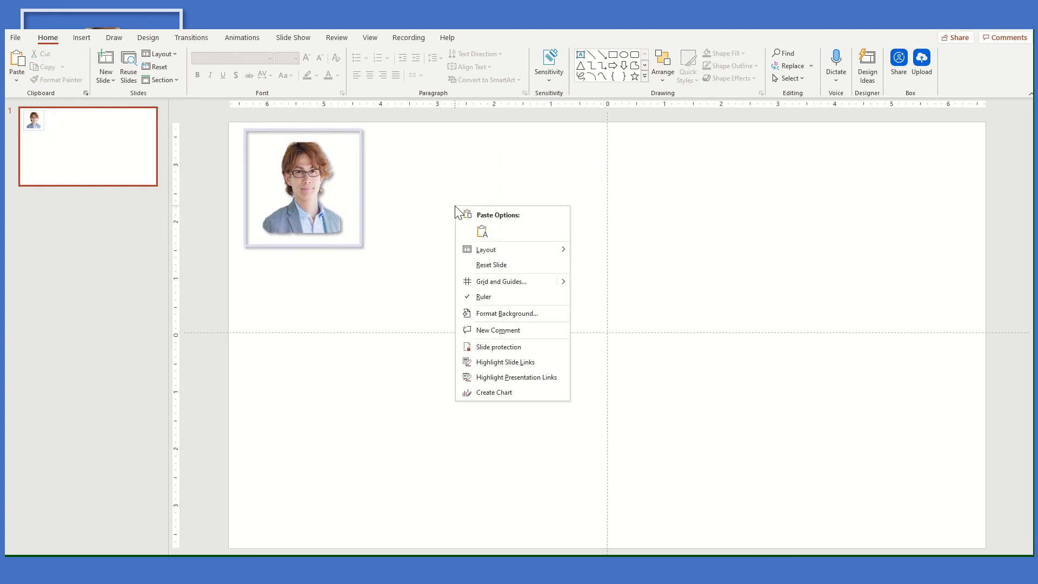
click(504, 313)
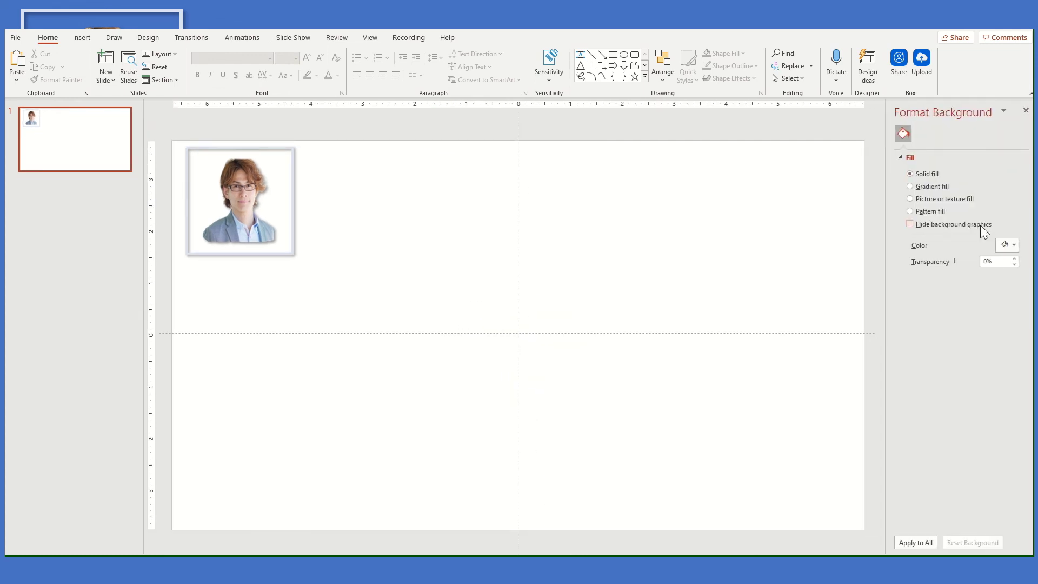
click(1008, 244)
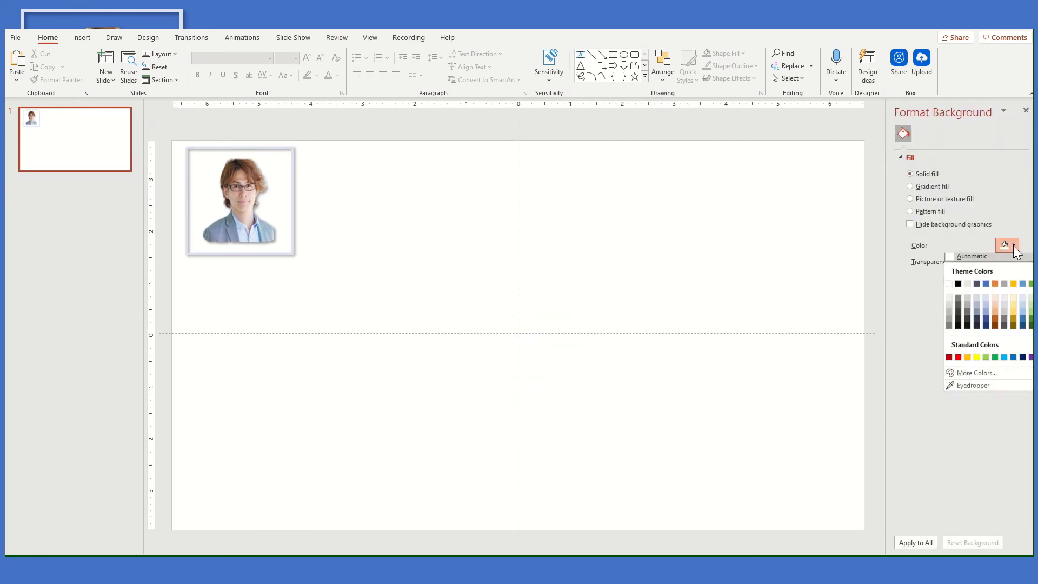
click(987, 286)
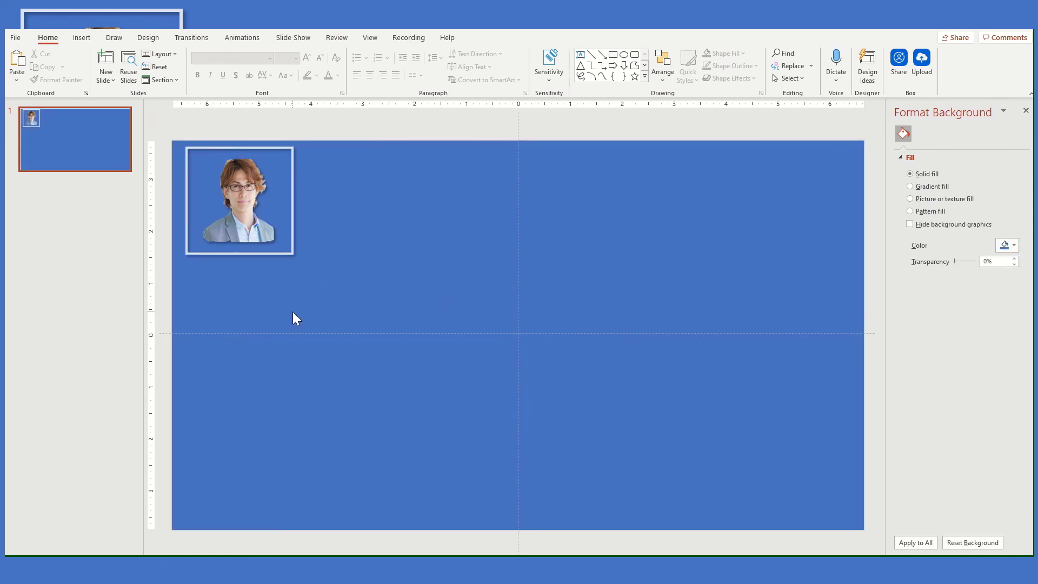
click(271, 200)
click(353, 330)
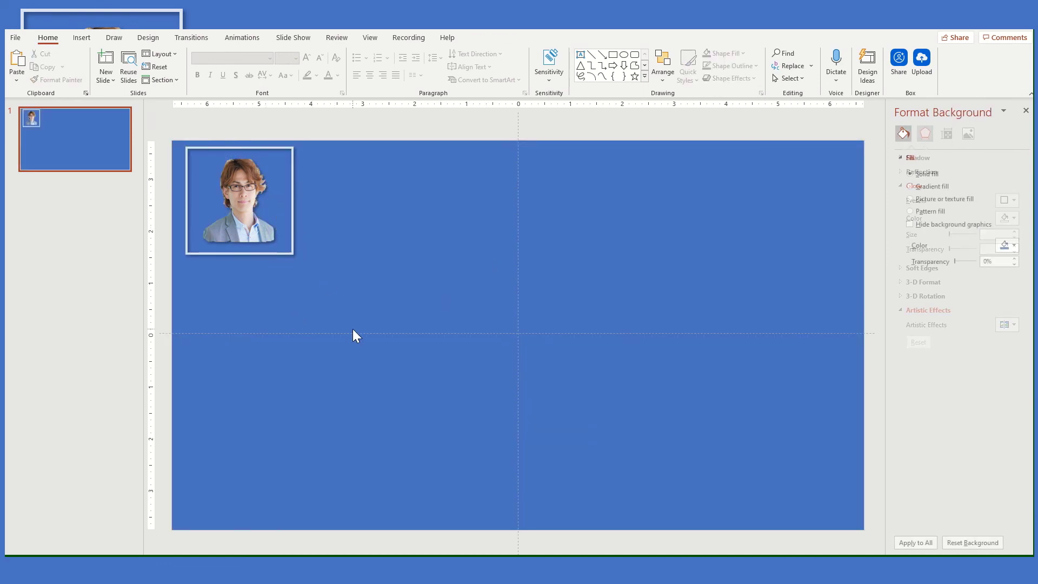